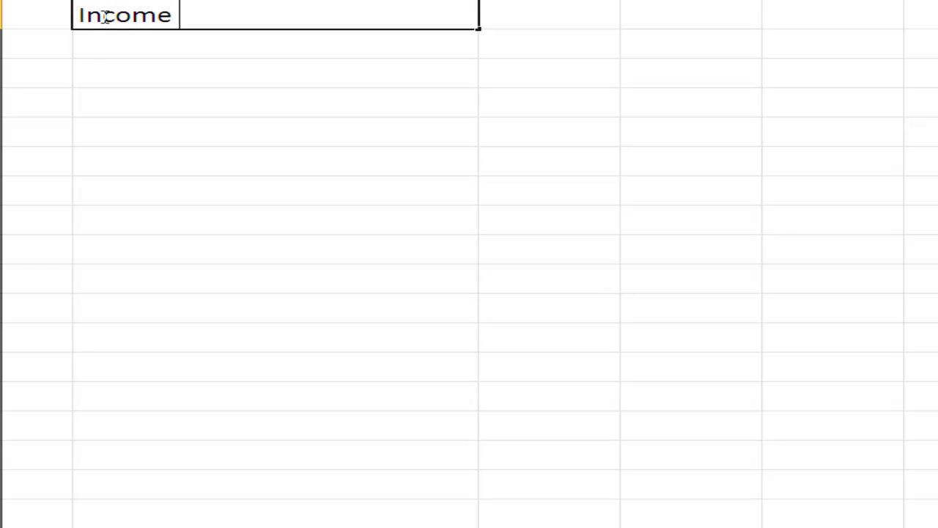
Step: Complete the worksheet title so that it reads "Income Statement"
type("atment")
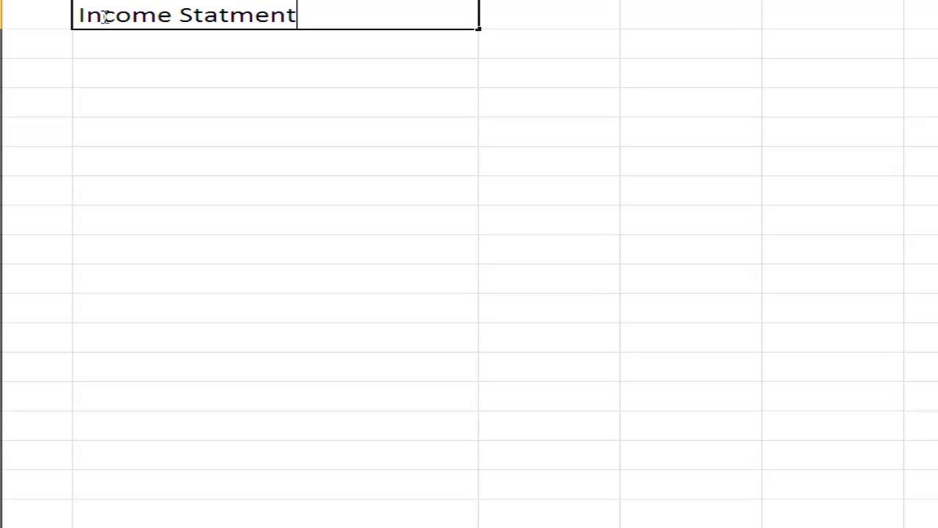
key("BackSpace")
key("BackSpace")
key("BackSpace")
key("BackSpace")
type("ement")
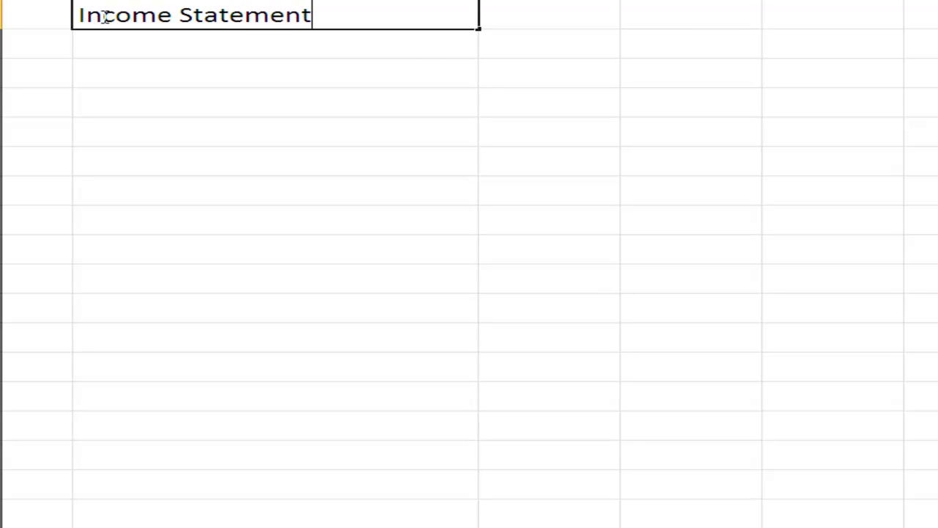
key("Return")
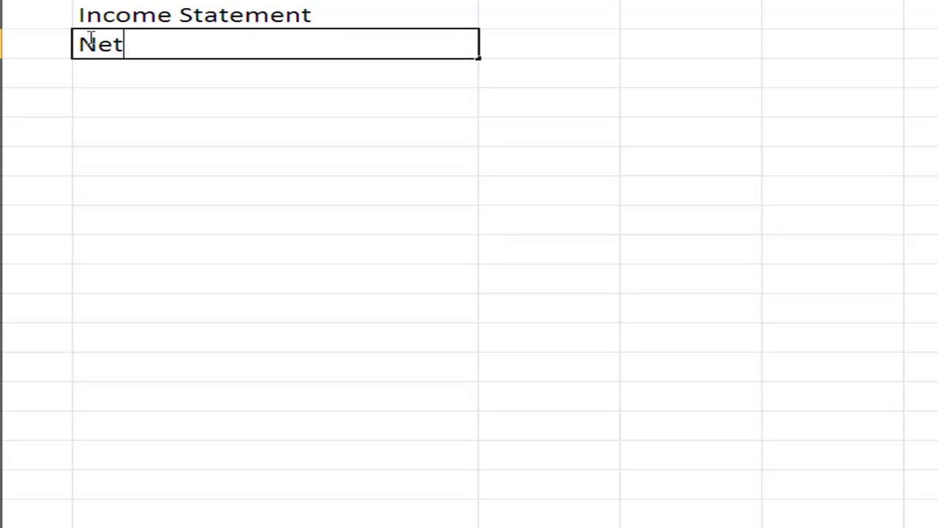
Step: Add the "Net Sales" line beneath the title with an amount of 250000, two columns over from the label
type("Sales")
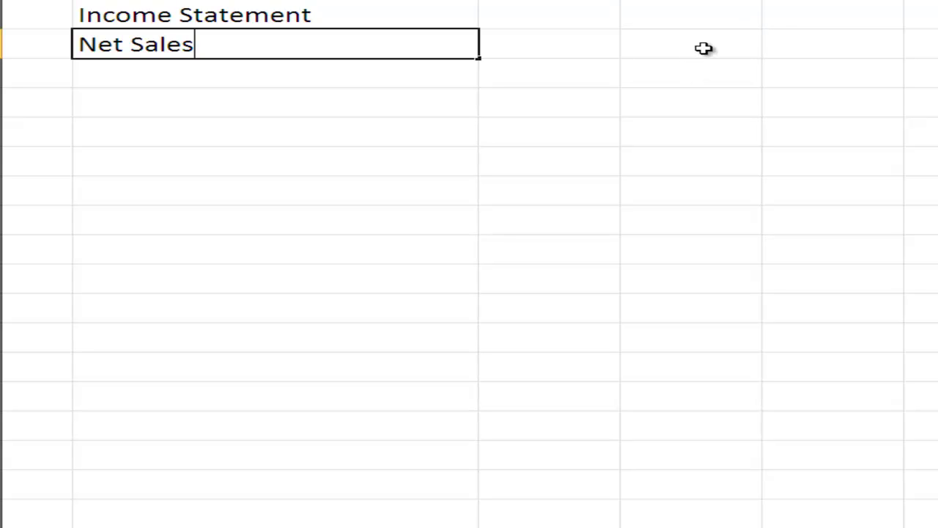
left_click(703, 48)
type("2500")
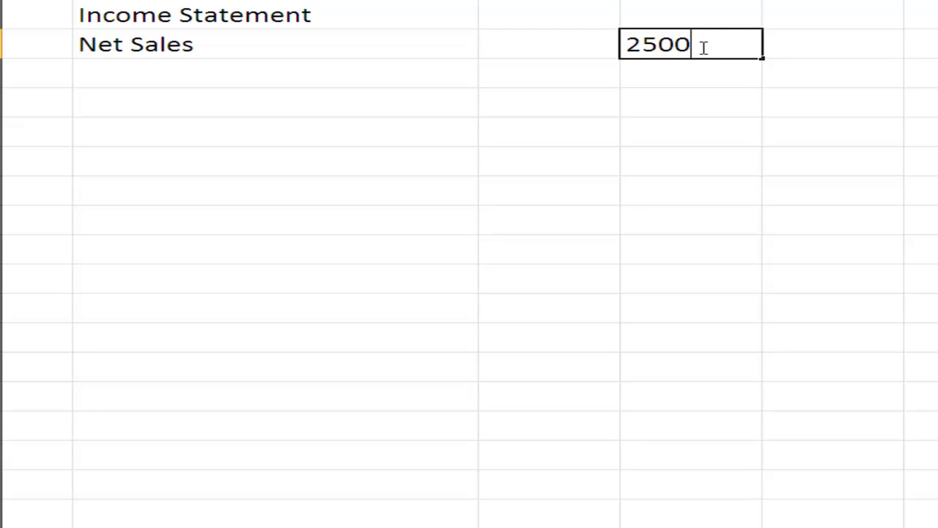
type("00")
Step: Add the "Less Cost of Goods Sold" line below Net Sales with an amount of 150000 in the amount column
left_click(160, 77)
type("Les")
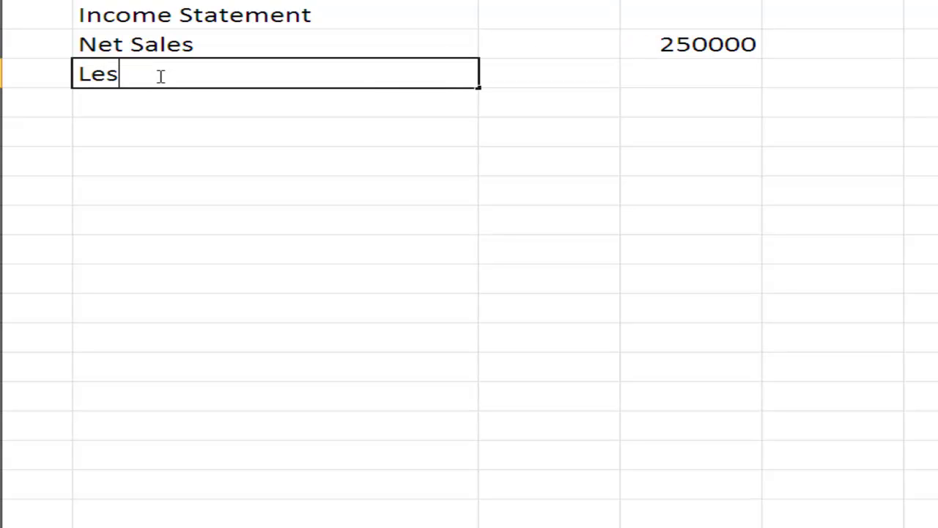
type("s Cost of Goods")
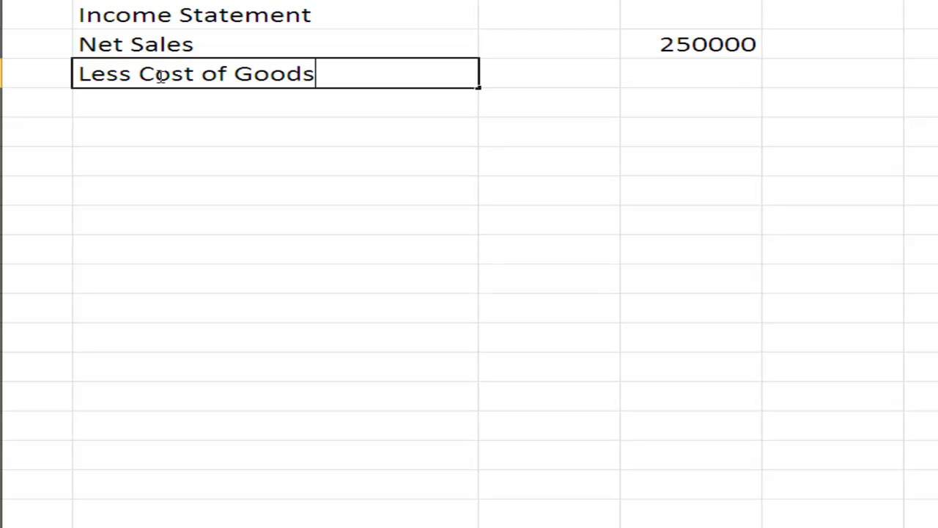
type(" Sold")
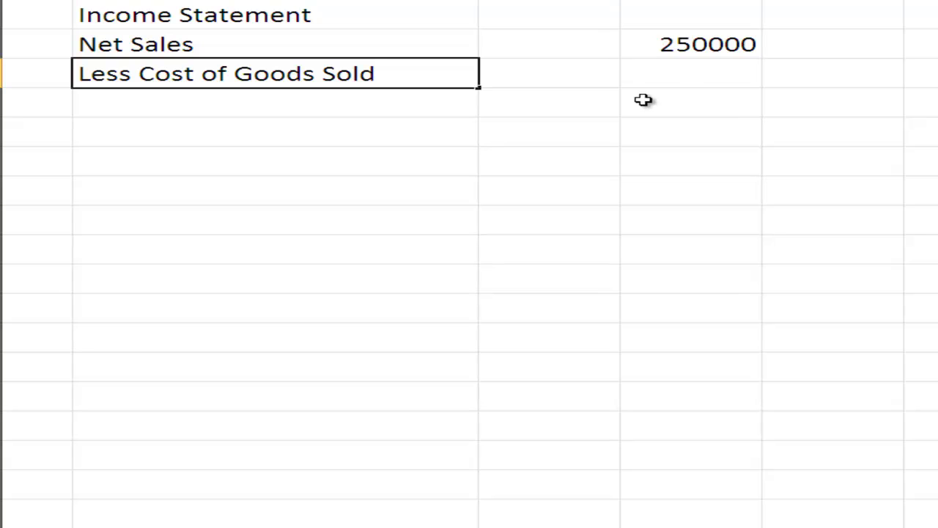
left_click(673, 79)
type("1")
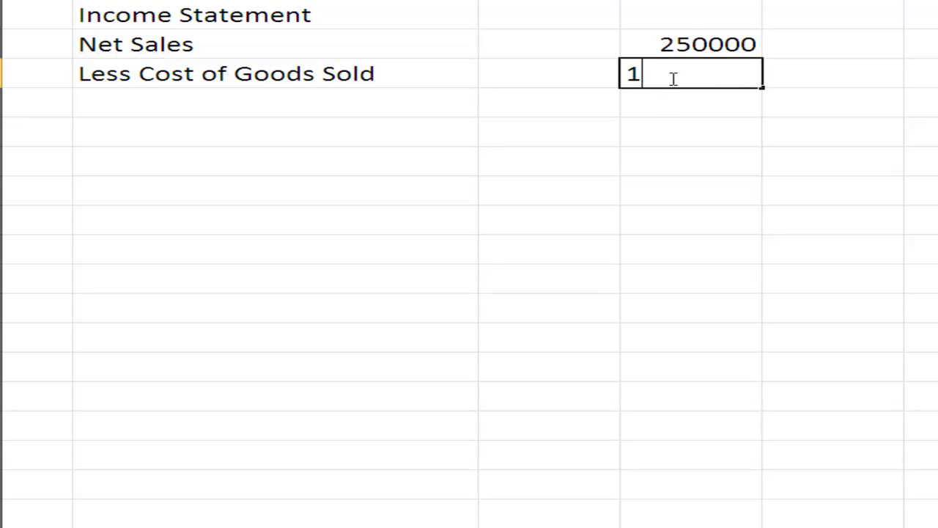
type("50000")
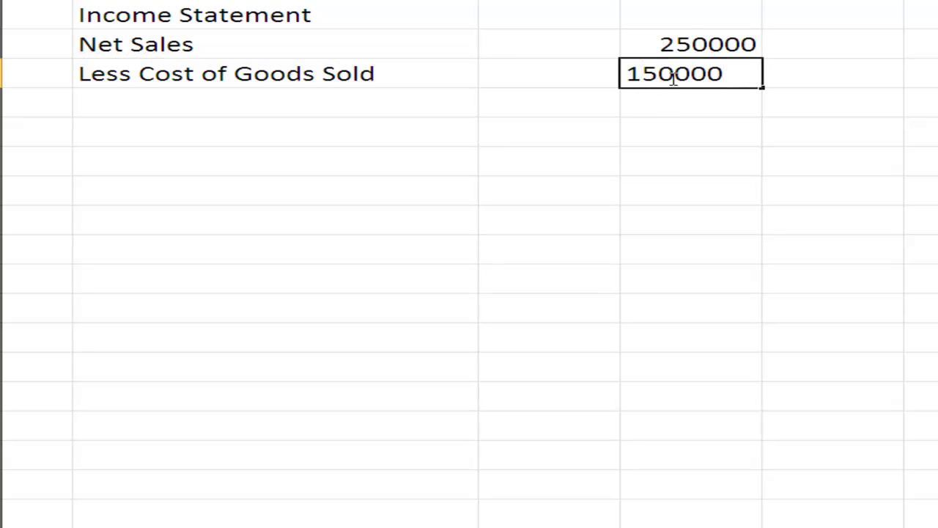
key("Return")
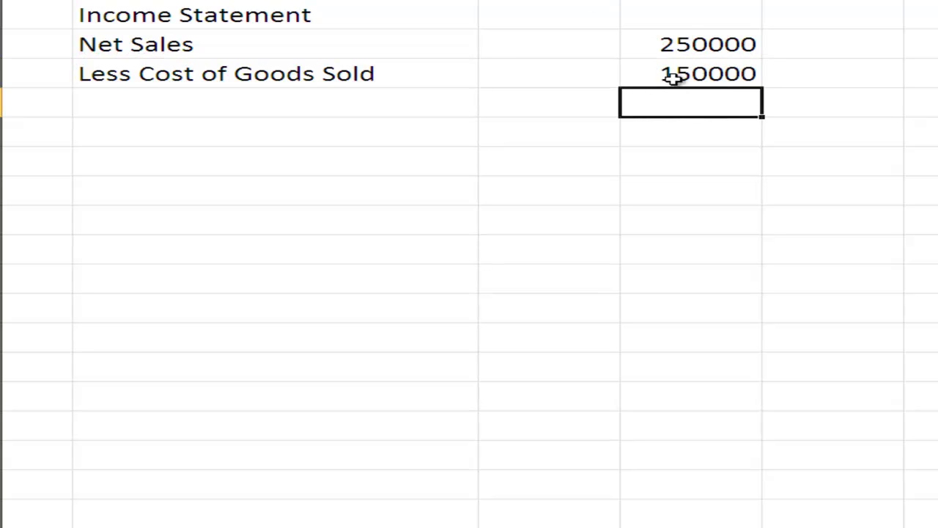
Step: Add the "Equals Gross Profit" line below the cost of goods line with an amount of 100000
left_click(171, 93)
type("Eq")
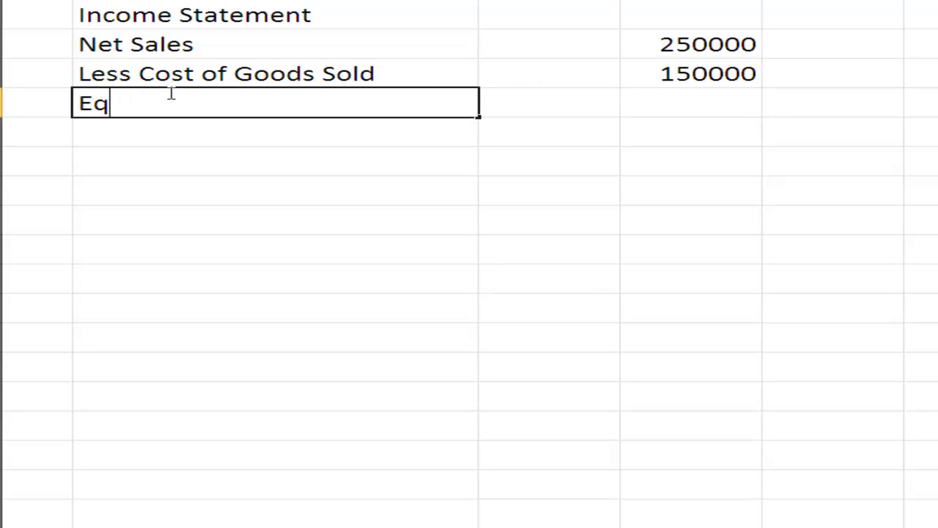
type("uals Gross Profit")
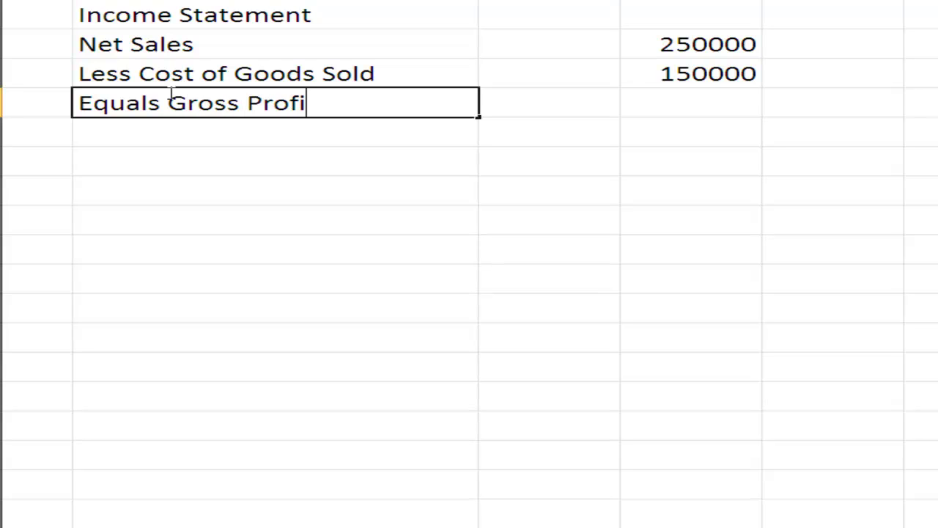
left_click(663, 108)
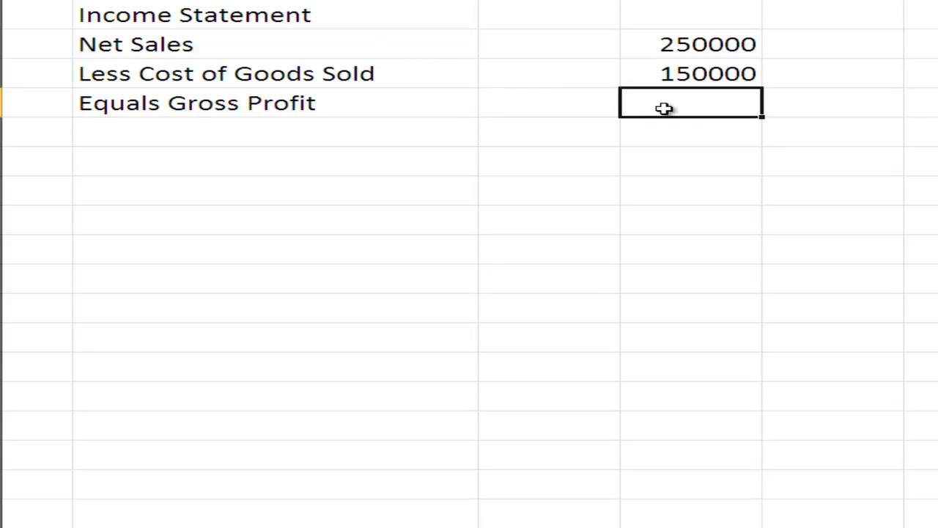
type("100000")
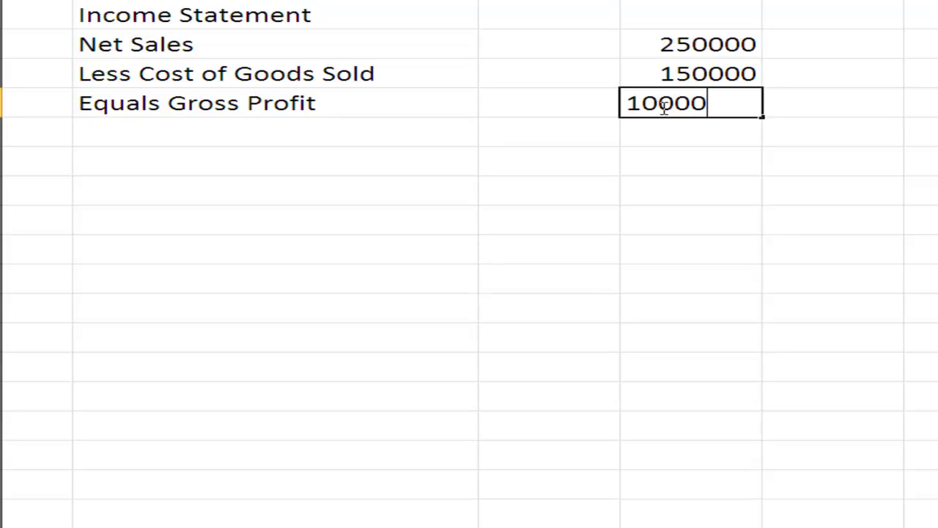
key("Return")
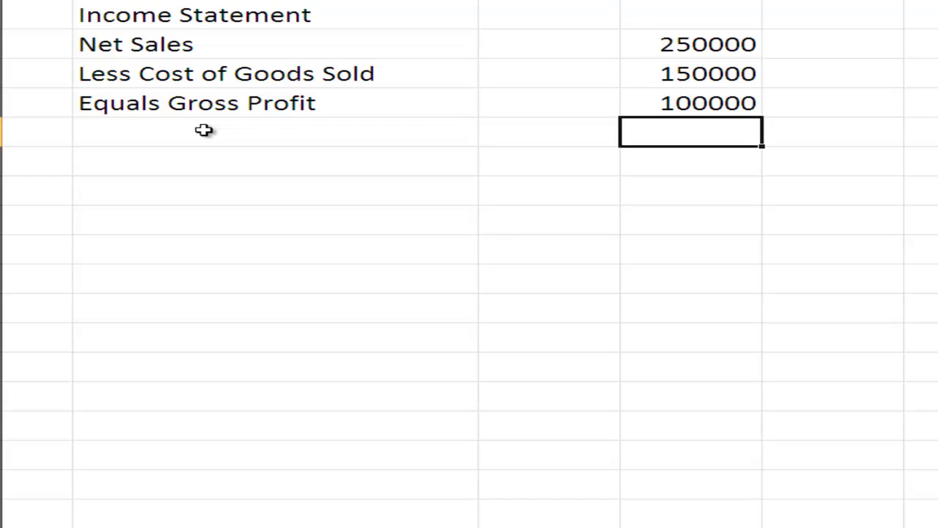
Step: Add the "Less Expenses" line below gross profit with an amount of 50000
left_click(126, 143)
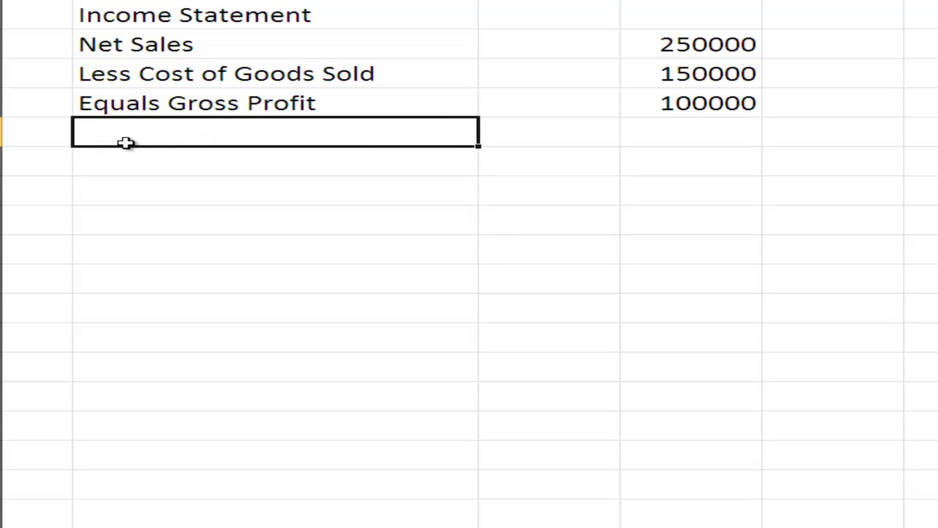
type("Le")
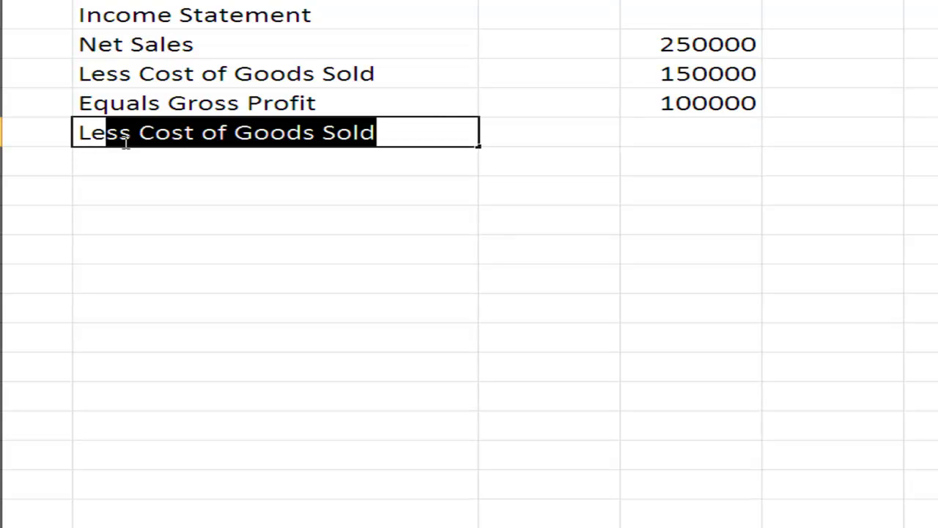
type("ss Expens")
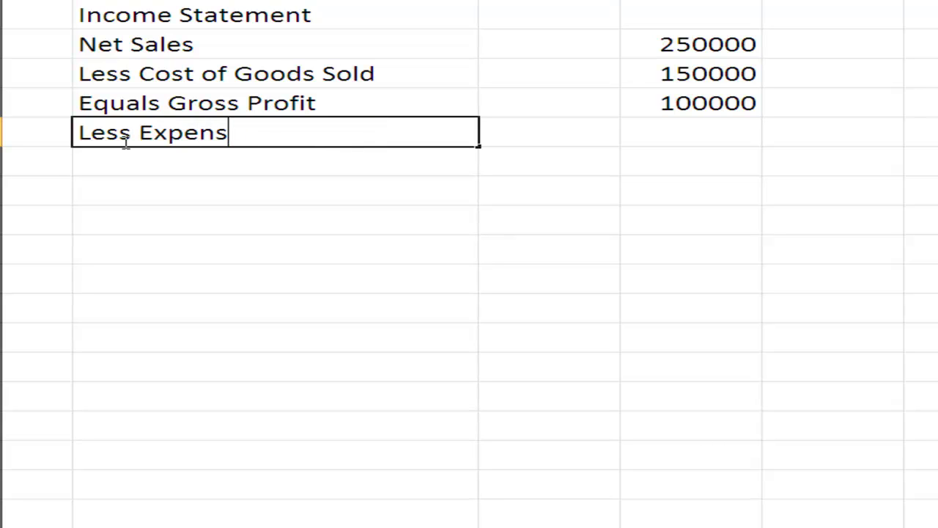
type("es")
left_click(708, 137)
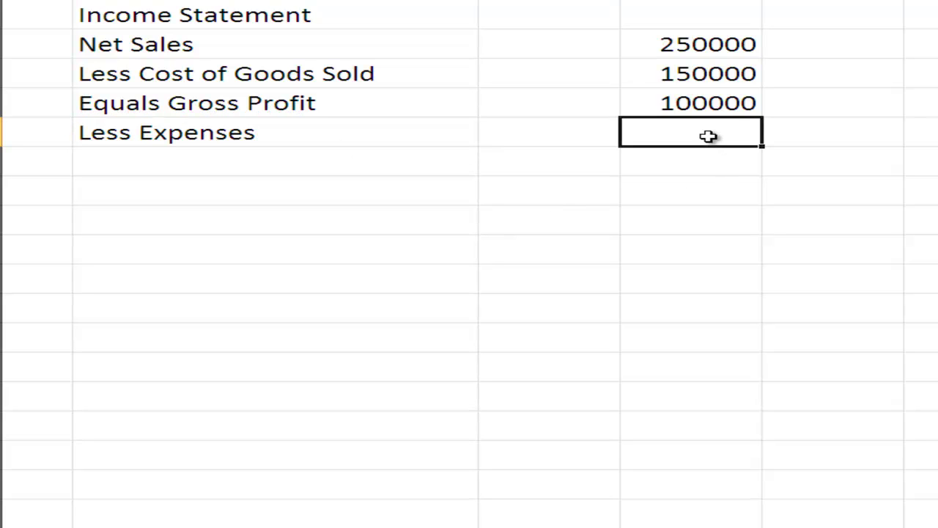
type("50000")
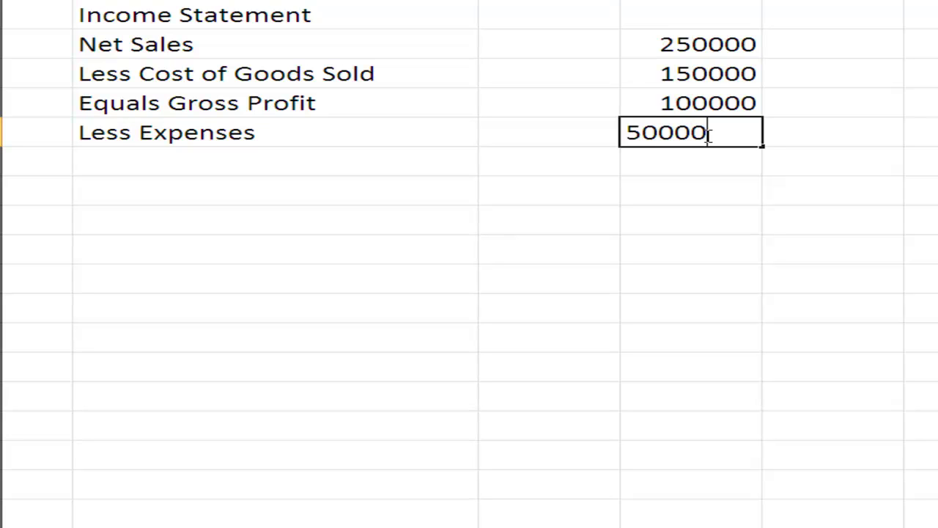
key("Return")
Step: Add the "Net Profit" line below the expenses with an amount of 50000
left_click(167, 156)
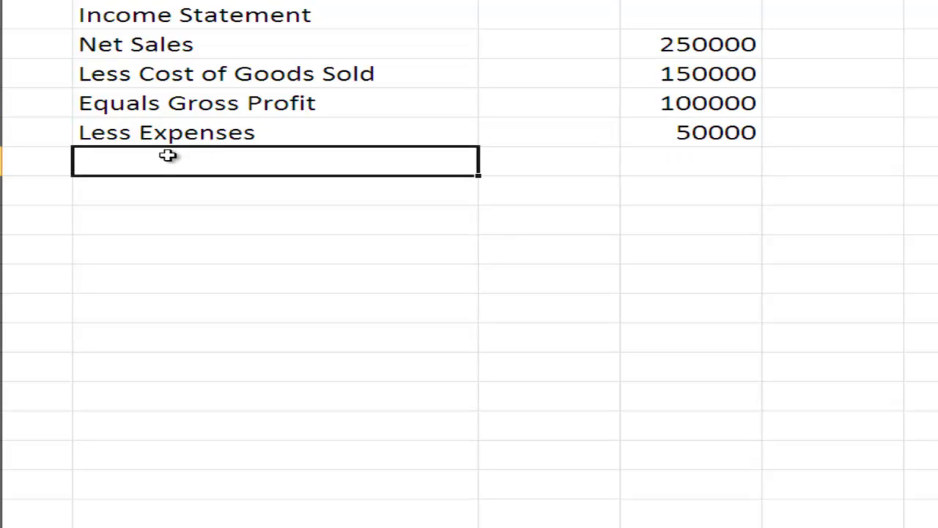
type("Net ")
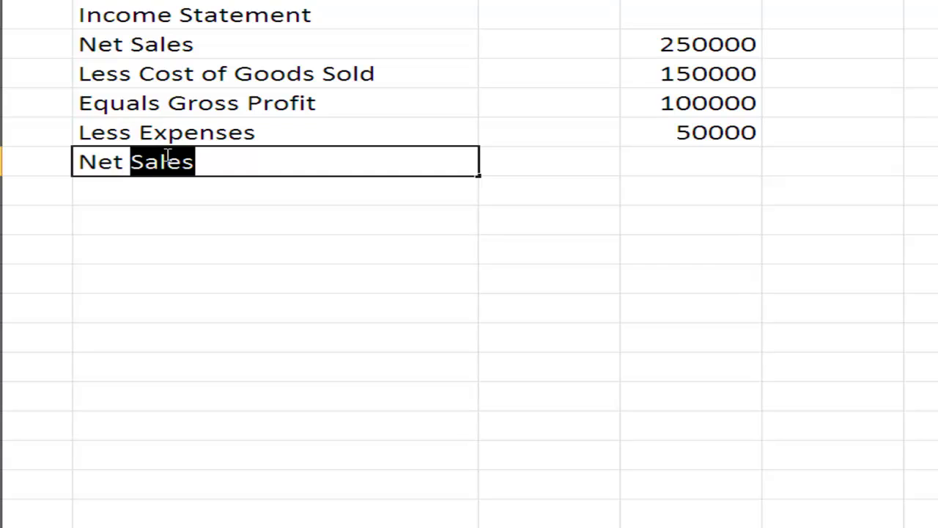
type("Profit")
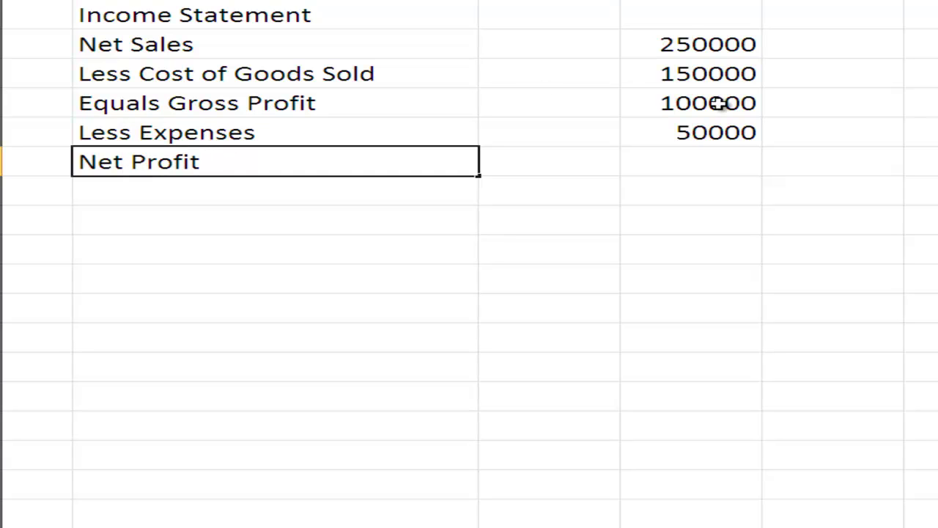
left_click(701, 155)
type("50000")
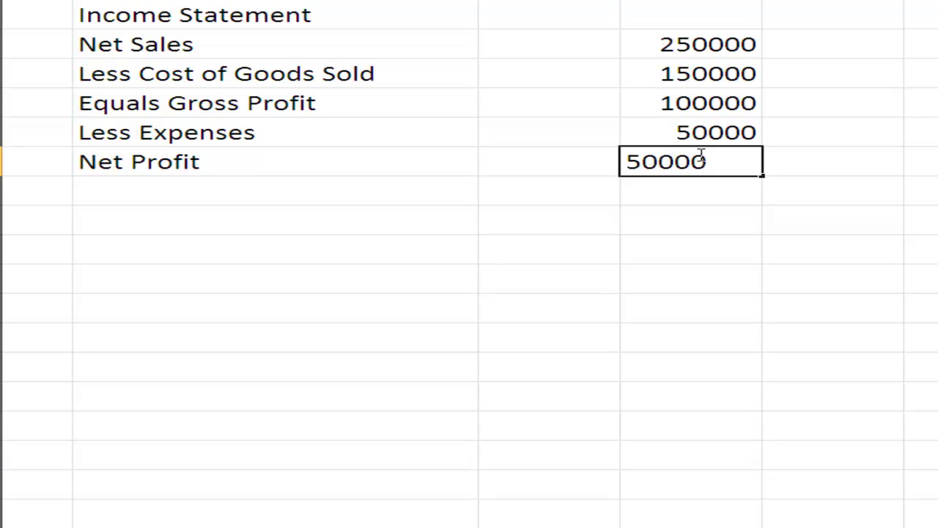
key("Return")
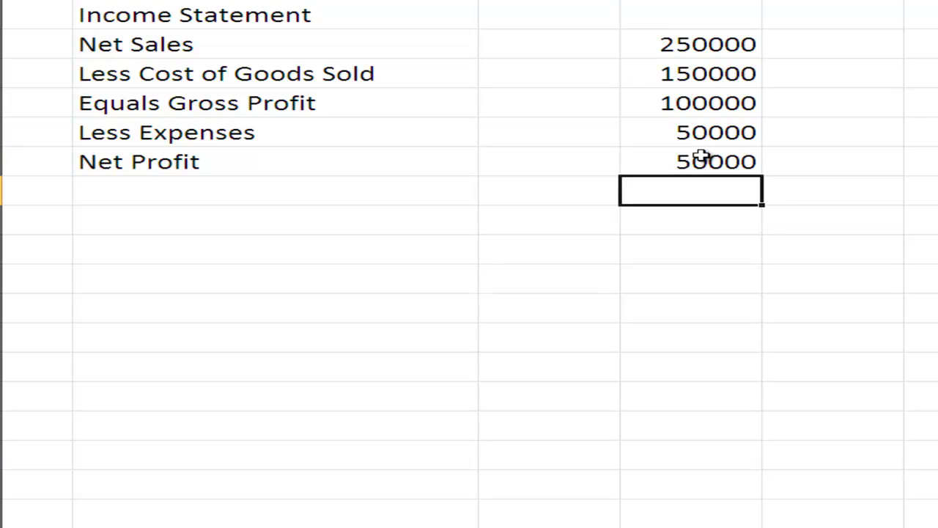
Step: Make the "Income Statement" title bold
left_click(117, 14)
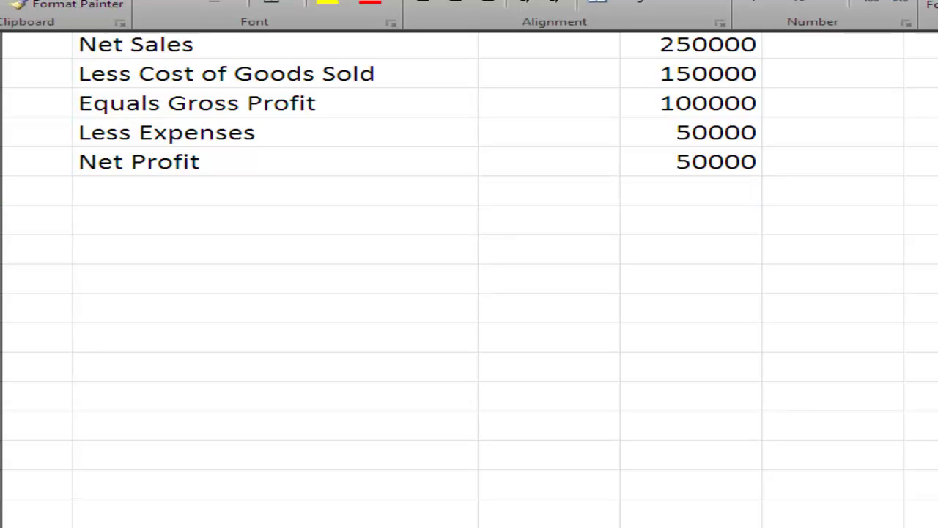
left_click(153, 2)
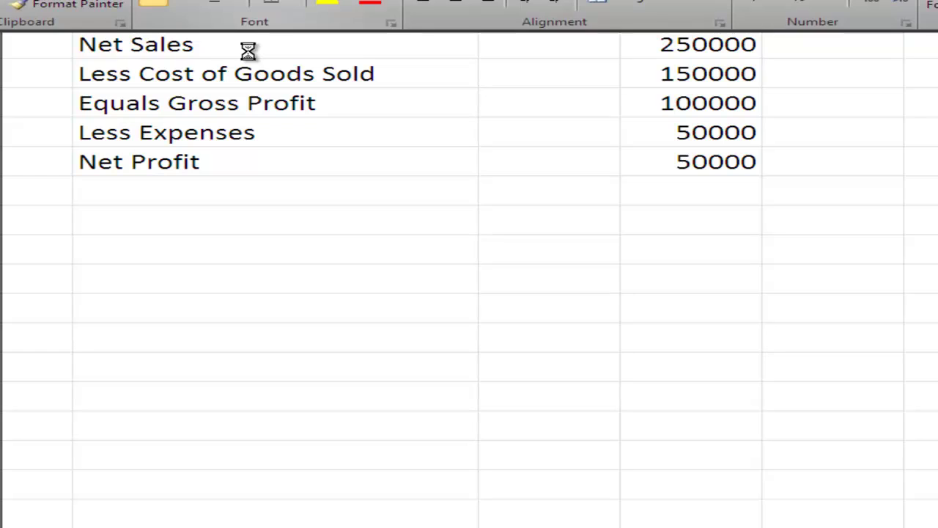
left_click(248, 50)
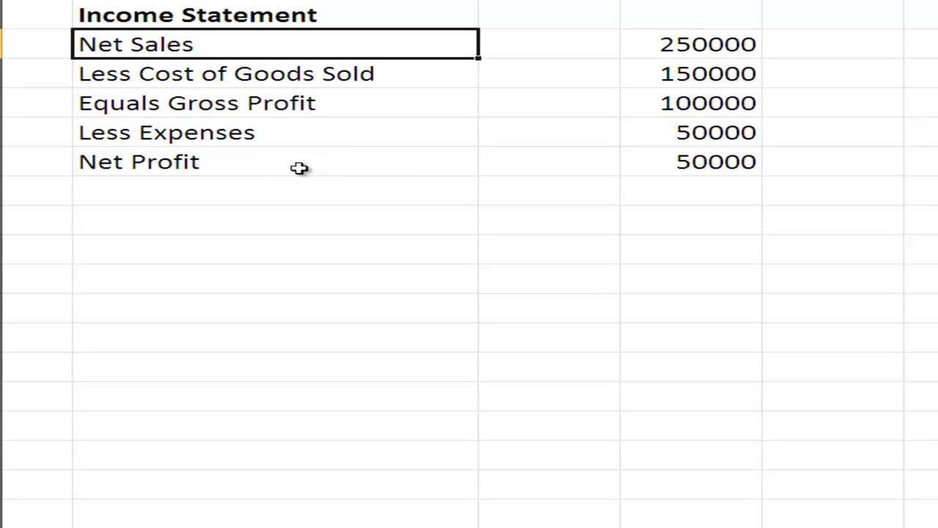
Step: Enter the reference number 1 in the cell before the Net Sales label
left_click(59, 40)
type("1")
key("Return")
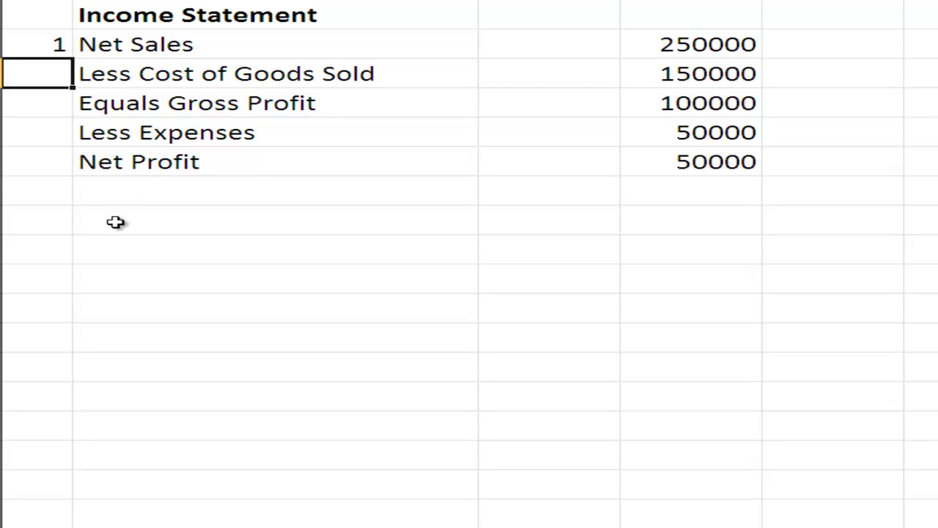
Step: Start a breakdown section two rows below Net Profit, numbered 1 and headed "Net Sales"
left_click(62, 220)
type("1")
key("Tab")
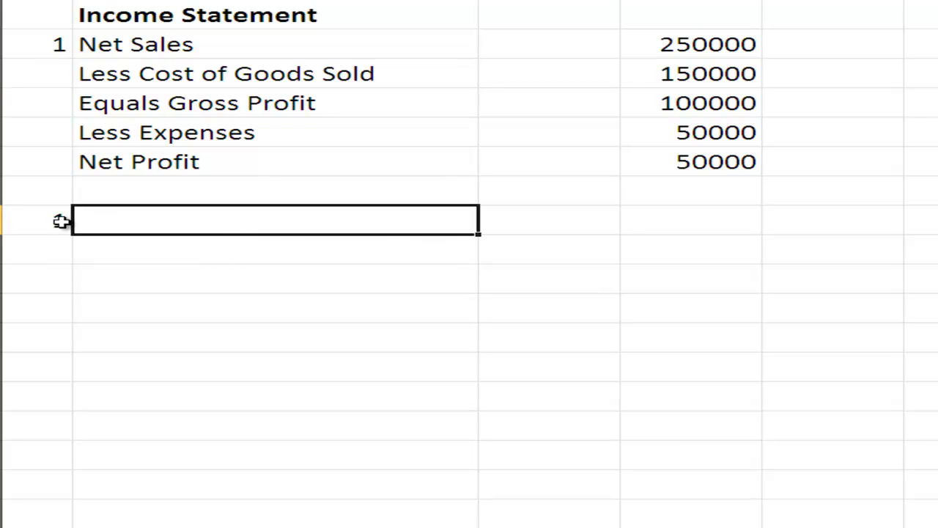
type("Net Sale")
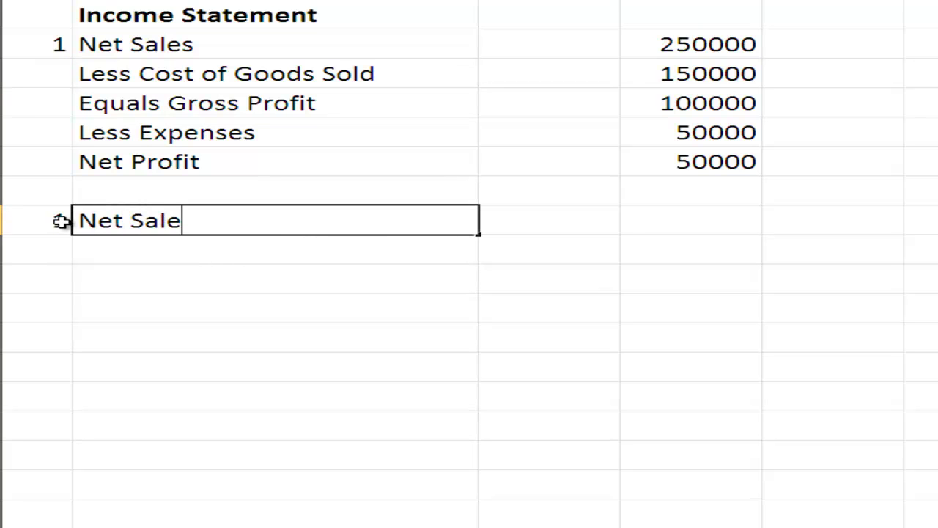
type("s")
key("Return")
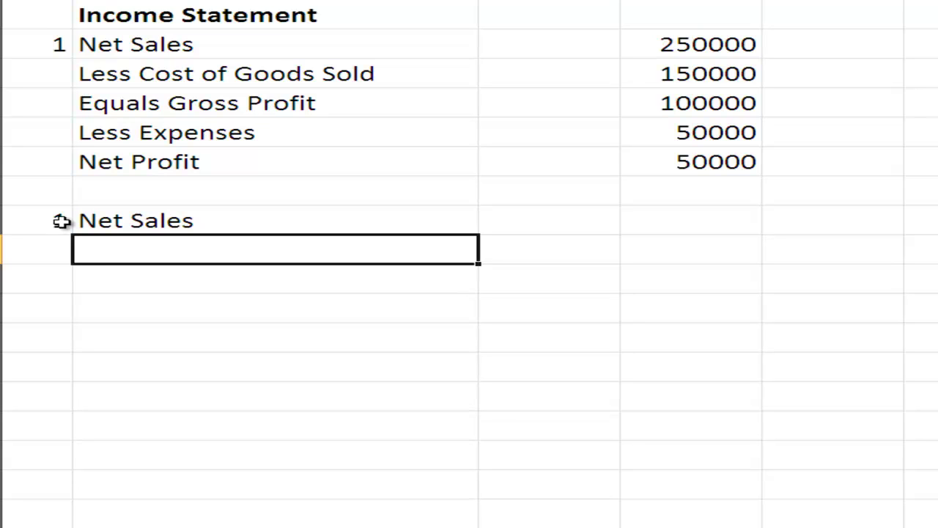
Step: Add a "Sales" line under the Net Sales breakdown heading with 260000 in the adjacent column
type("Sales")
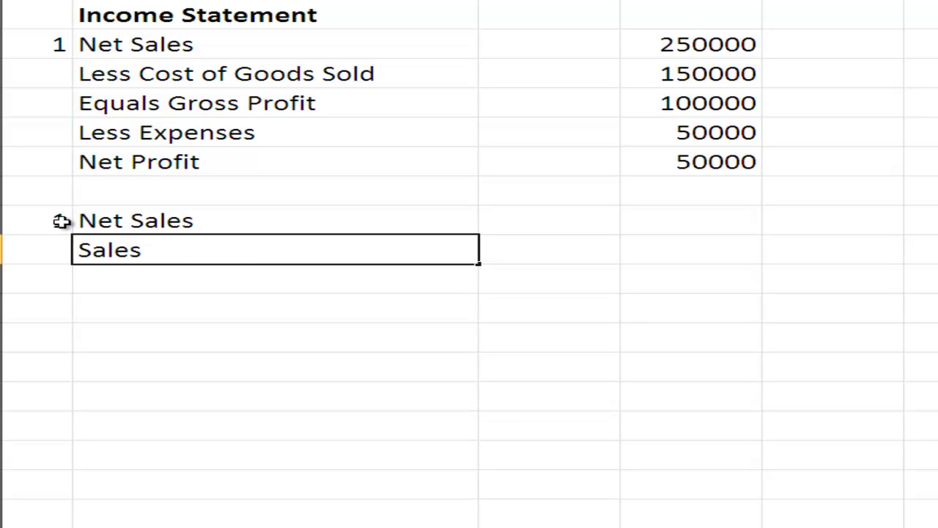
key("Tab")
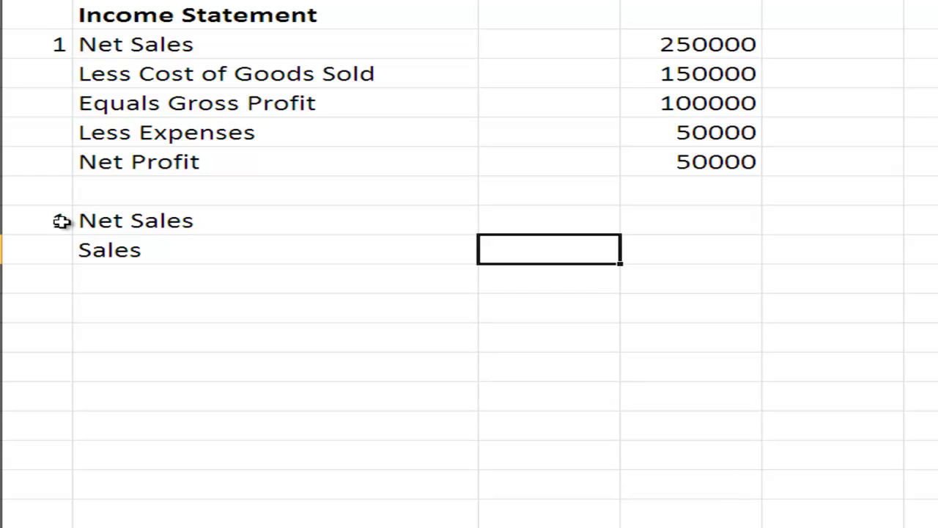
type("260")
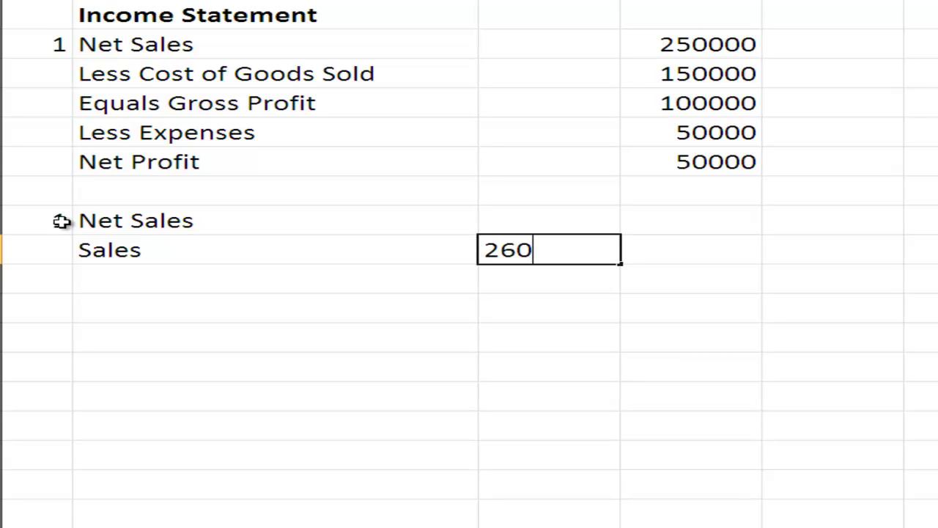
type("000")
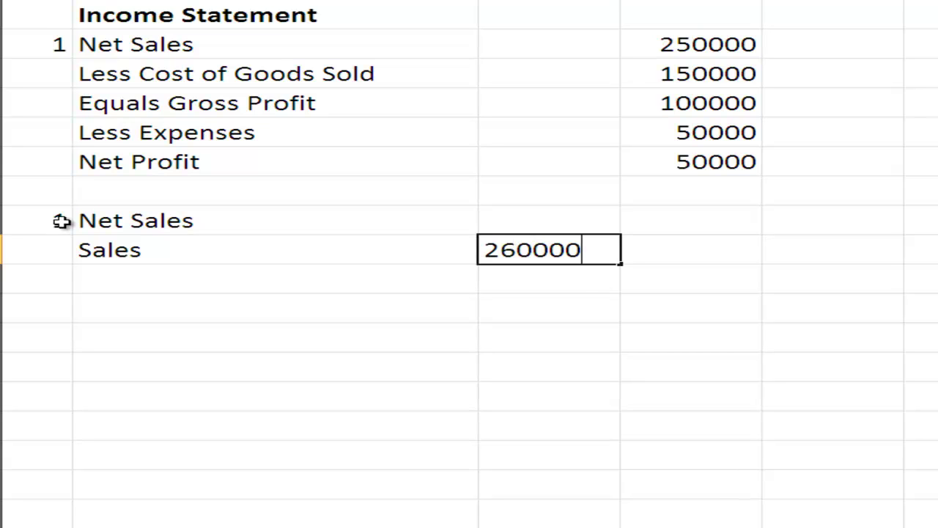
key("Return")
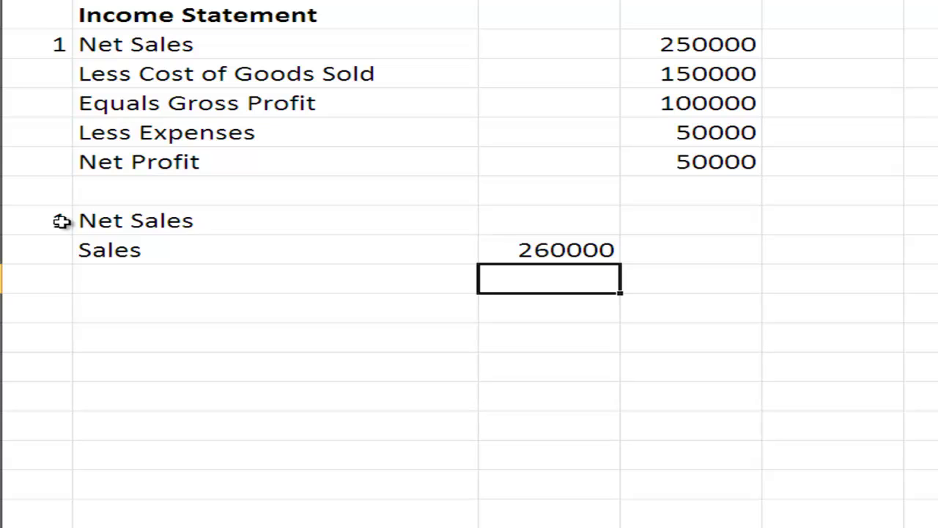
Step: Add a "Less SRA" line below Sales with an amount of 5000 in the adjacent column
left_click(102, 273)
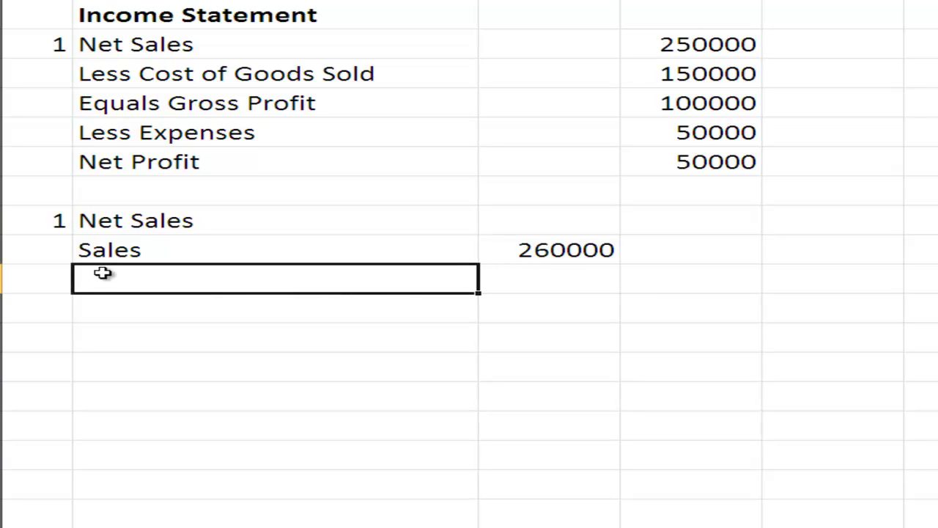
type("Less ")
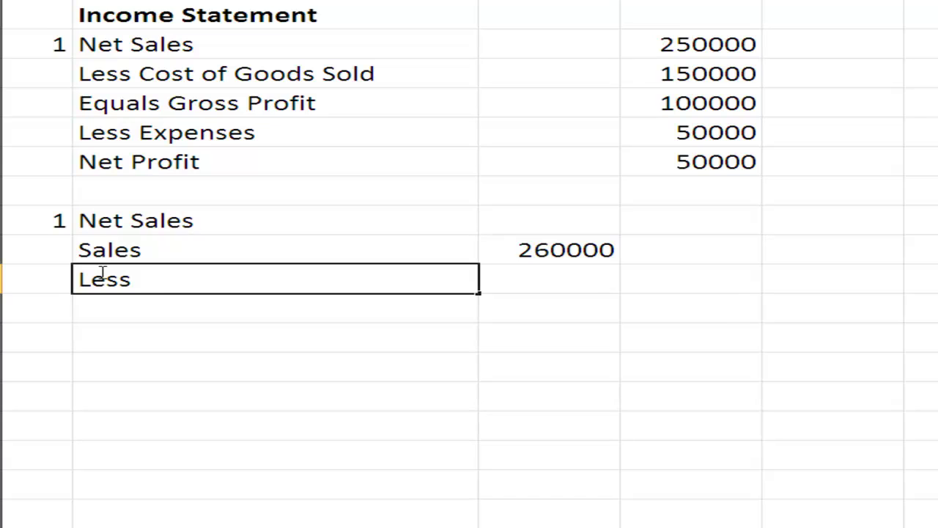
type("SRA")
key("Tab")
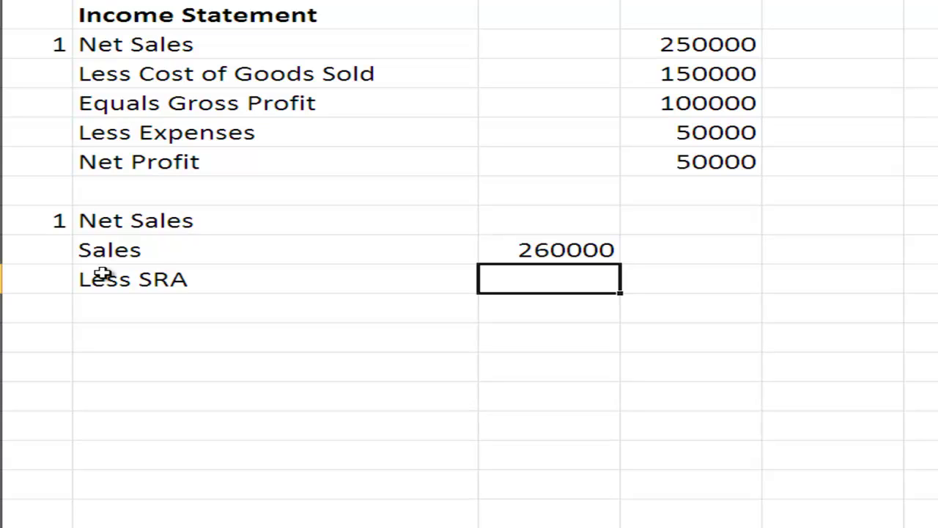
type("5000")
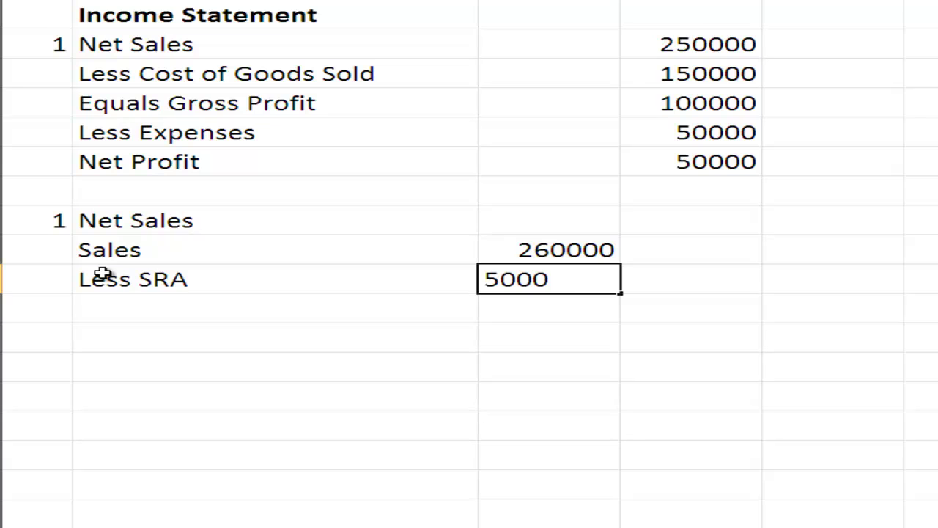
type("0")
key("BackSpace")
key("Return")
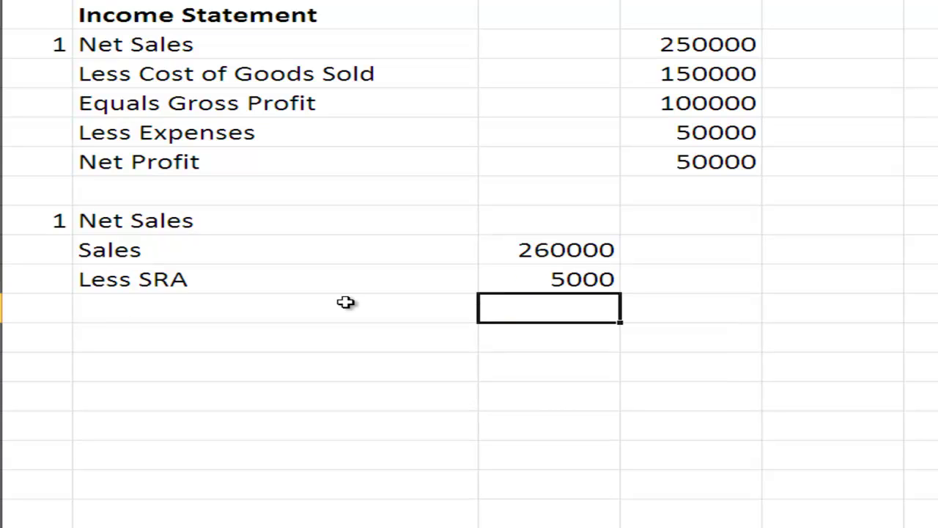
Step: Move the Sales amount in the breakdown one column over, in line with the income statement amounts
left_click(542, 249)
key("ctrl+c")
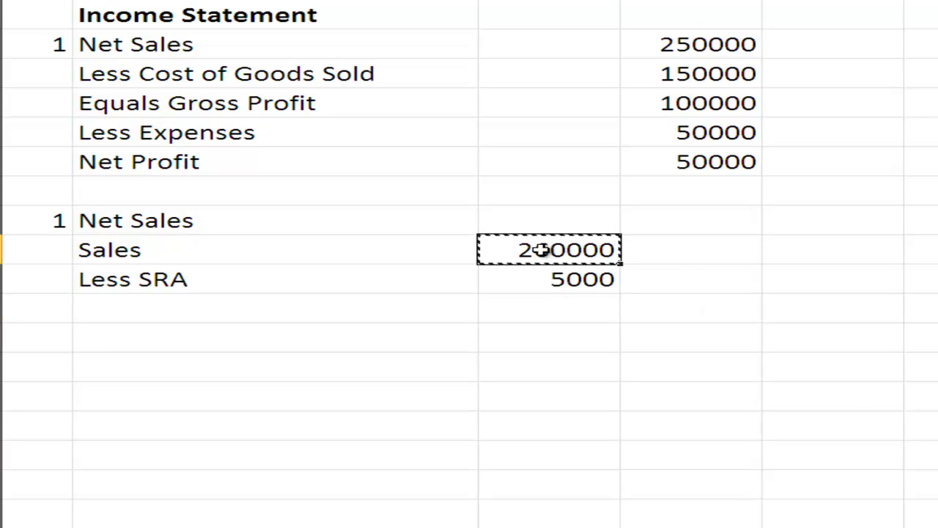
left_click(693, 248)
key("ctrl+v")
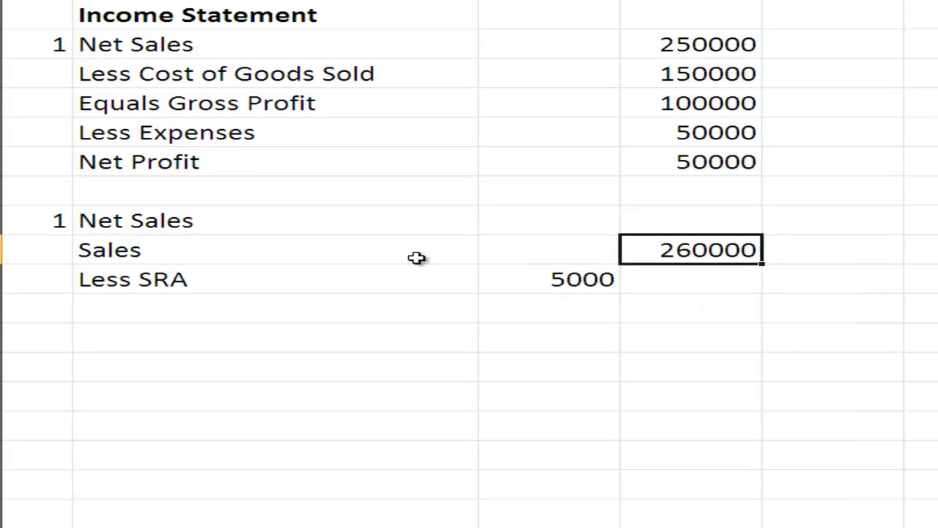
Step: Add a "Less Bad Debt Expense" line below Less SRA with 3000 in the deductions column
left_click(153, 306)
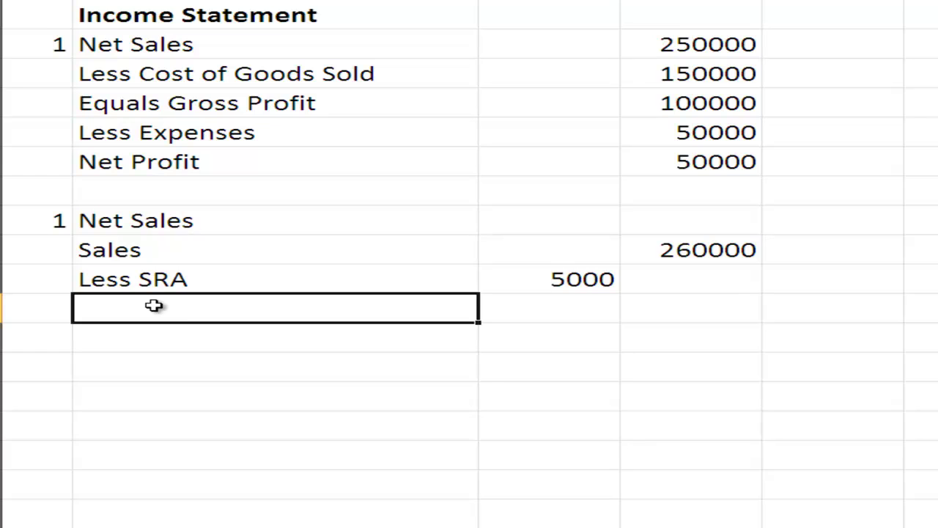
type("Less ")
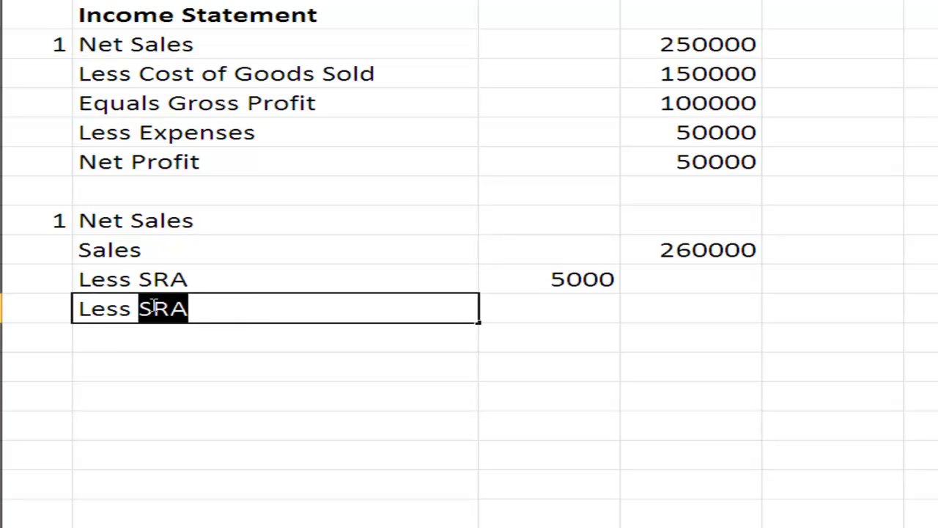
type("Bad ")
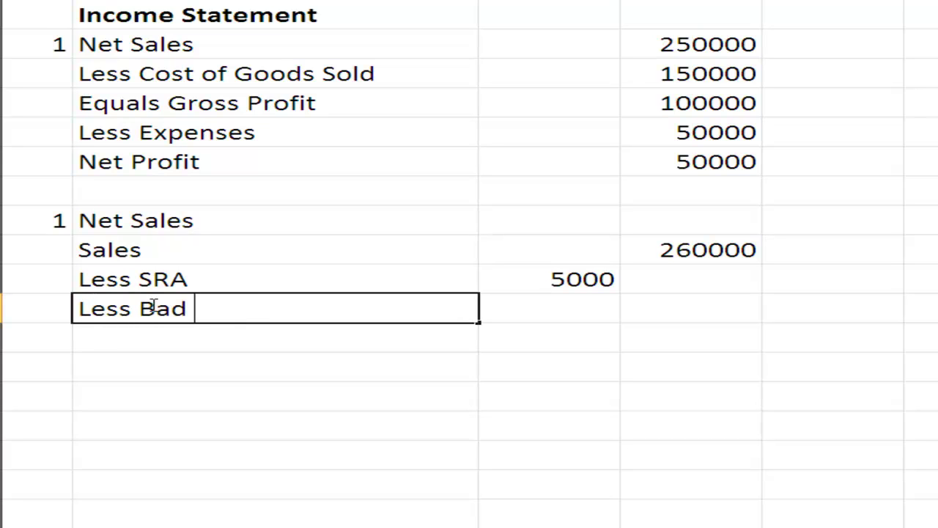
type("Debt e")
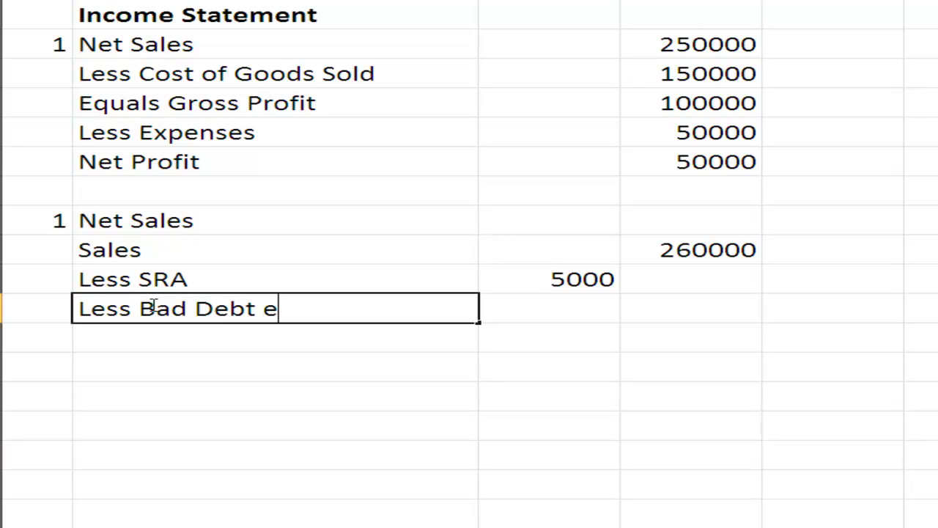
key("BackSpace")
type("Expense")
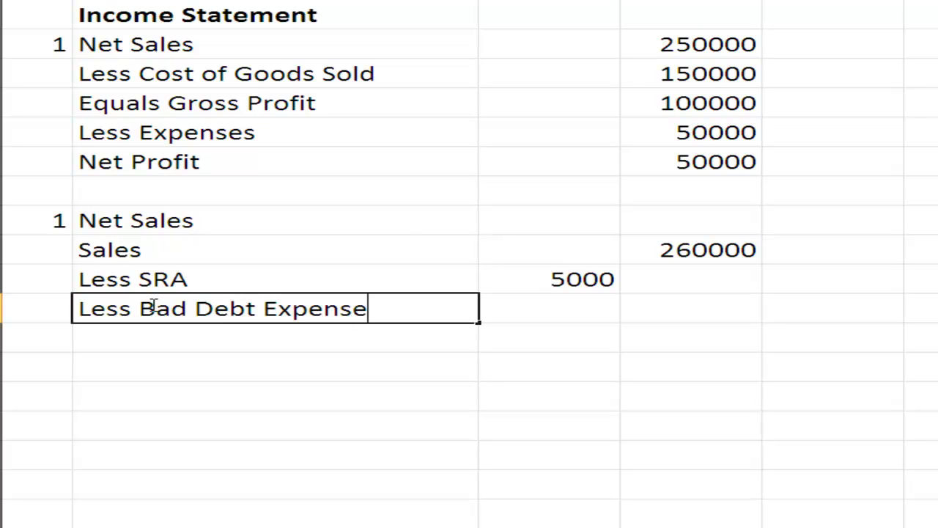
left_click(599, 315)
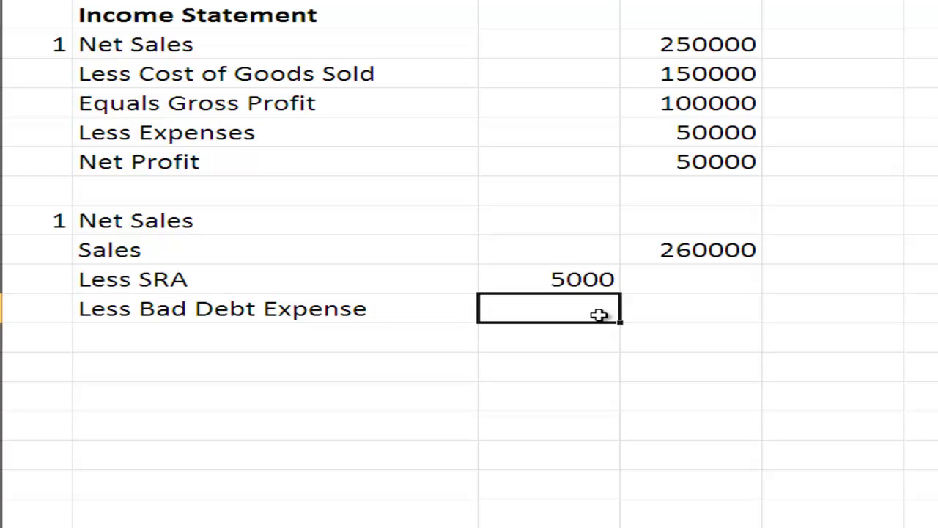
type("3000")
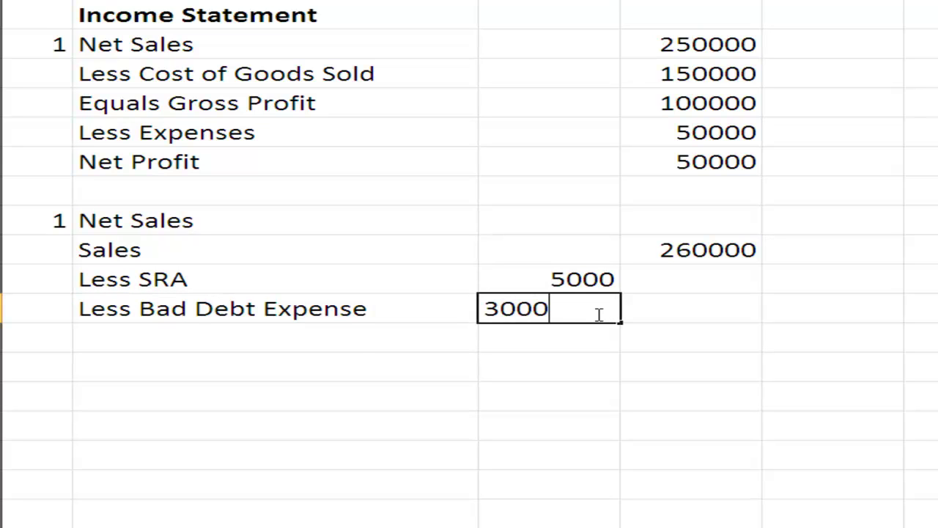
Step: Add a "Less Discount Allowed" line below the bad debt line with 2000 in the deductions column
left_click(194, 332)
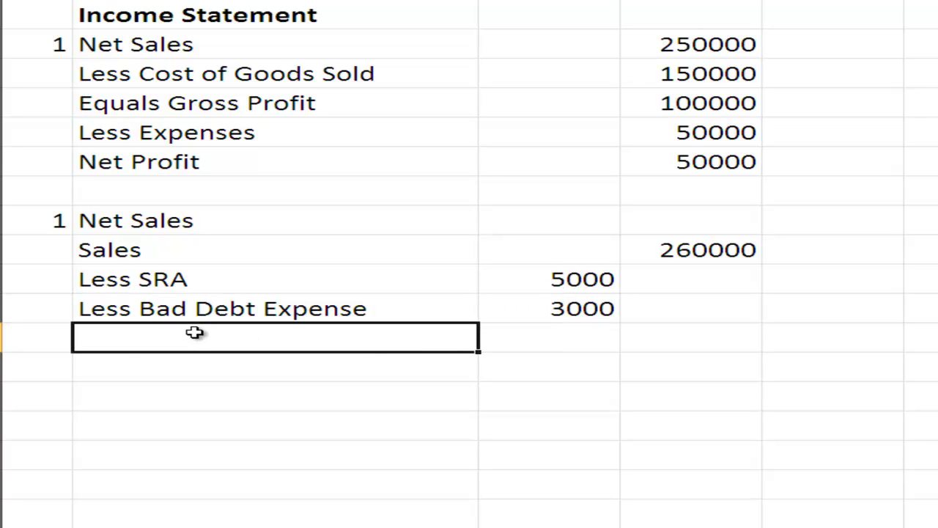
type("Less Di")
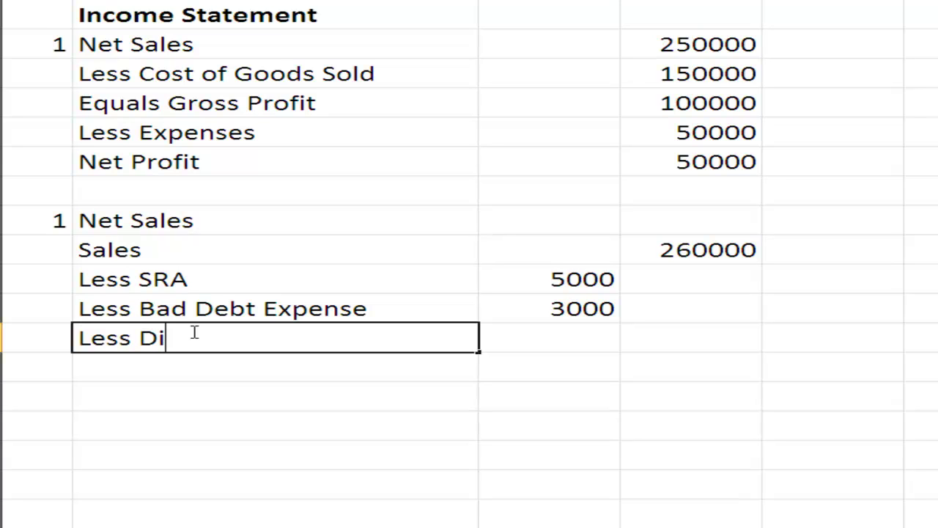
type("scount ")
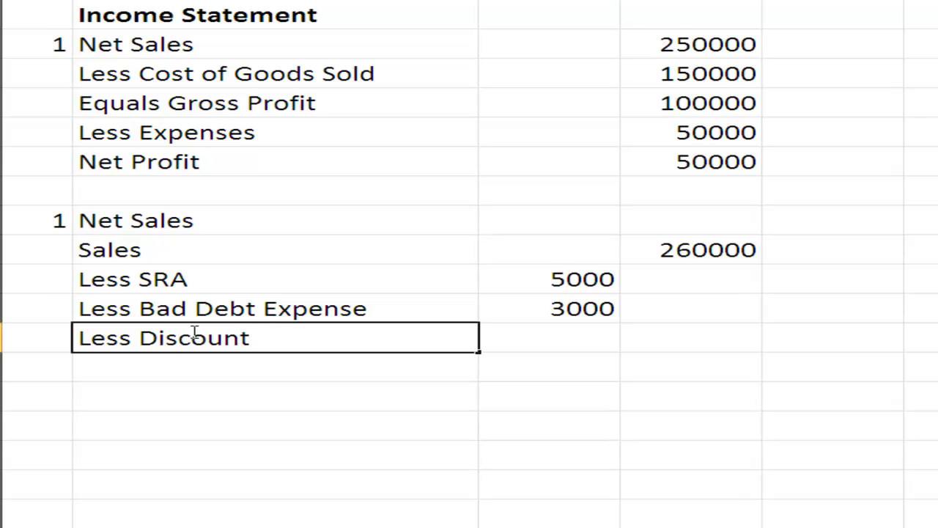
type("Allowed")
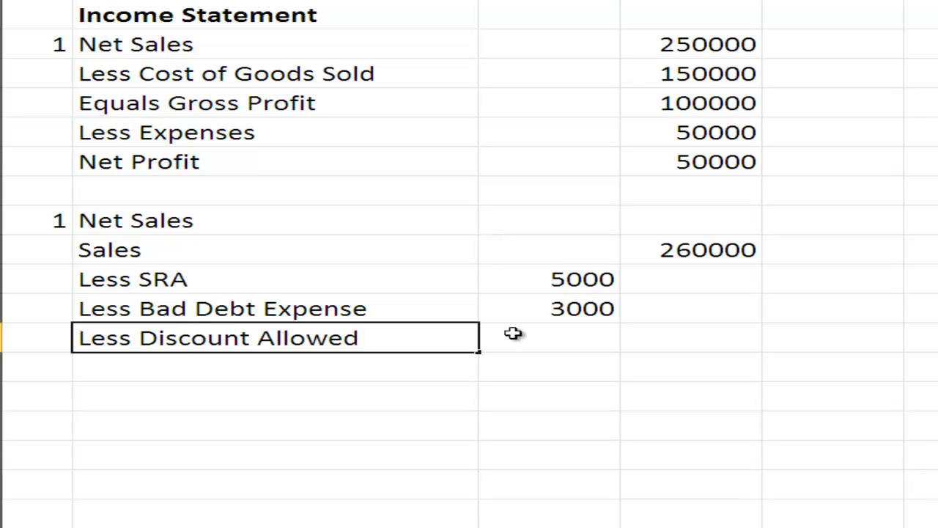
left_click(556, 339)
type("2000")
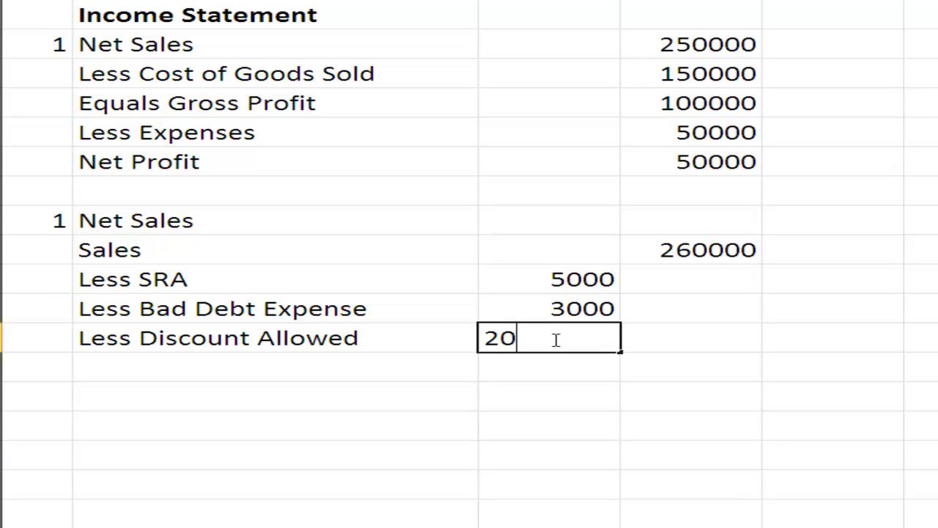
left_click(707, 336)
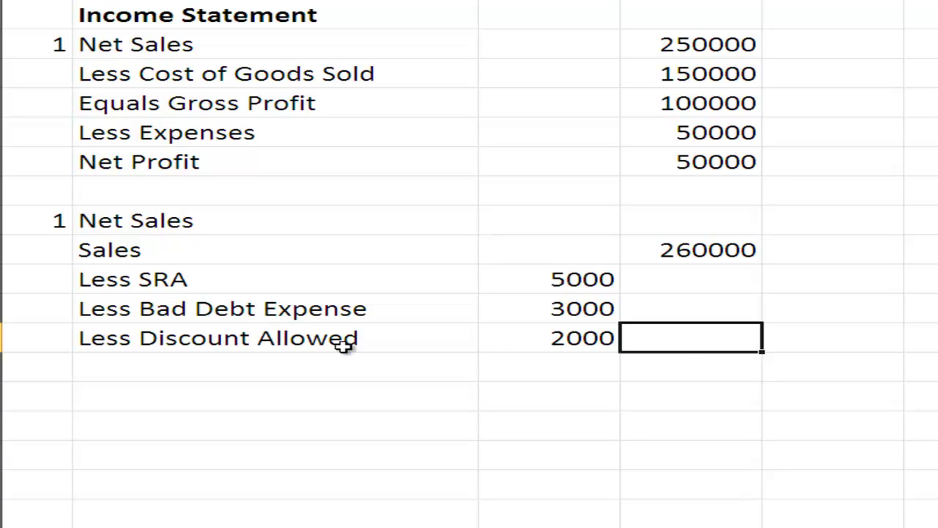
Step: Enter the net sales total 250000 in the main amount column, one row below Less Discount Allowed
left_click(679, 363)
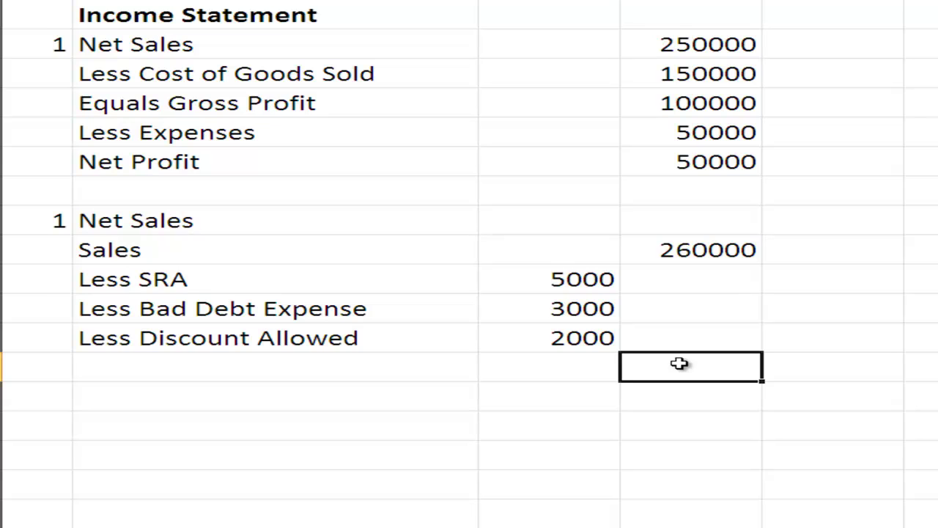
type("2500")
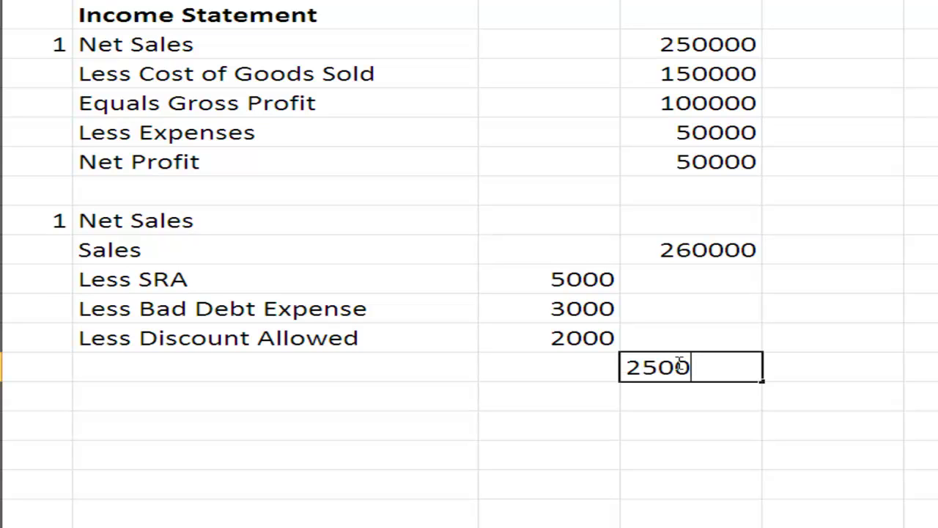
type("00")
key("Return")
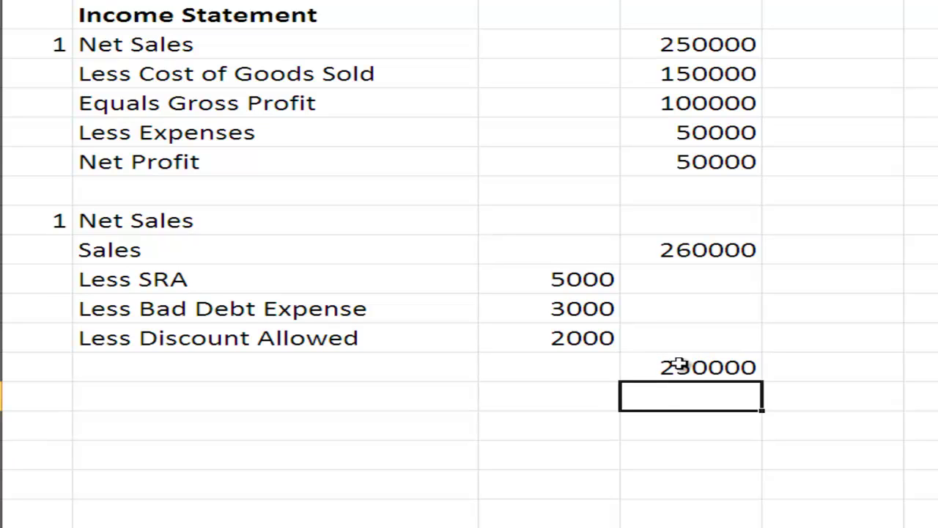
Step: Enter the reference number 2 in the cell before the Less Cost of Goods Sold label
left_click(32, 74)
type("2")
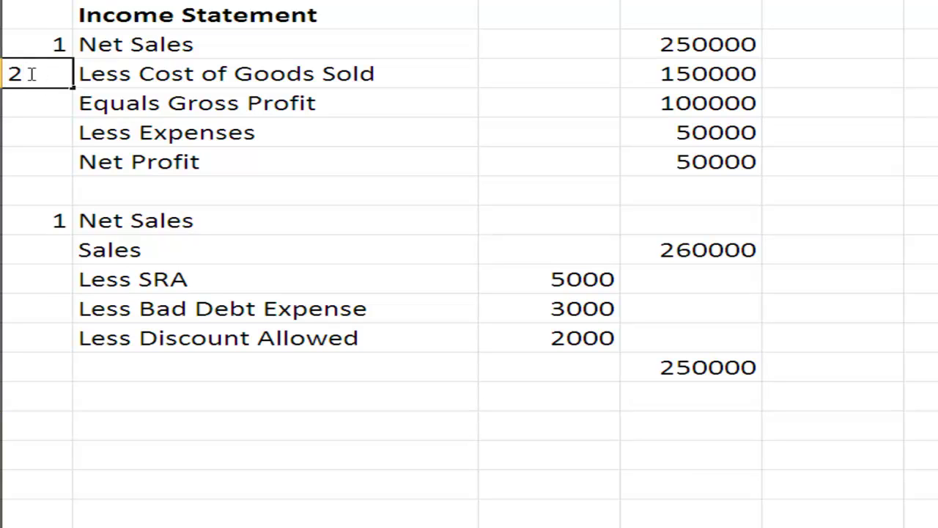
key("Return")
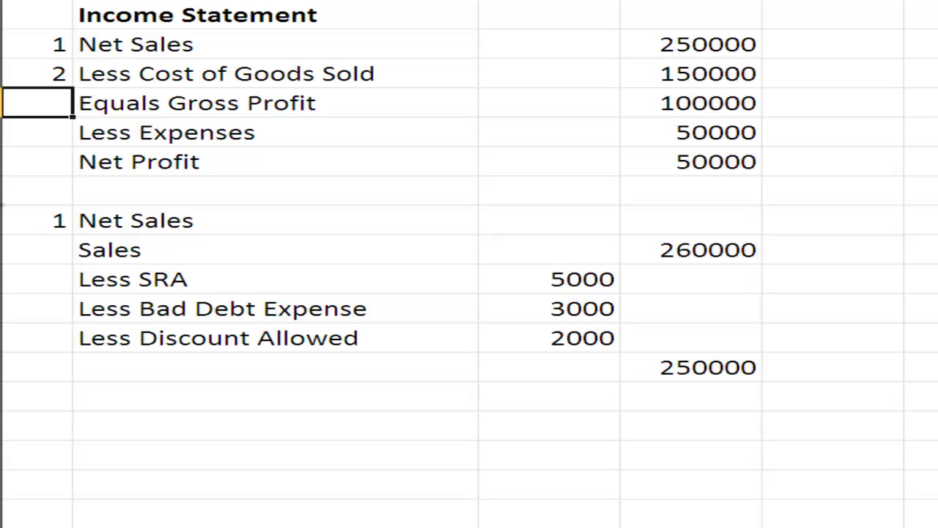
Step: Shrink the height of the blank rows directly above and below the Net Sales breakdown
left_click_drag(2, 205, 2, 187)
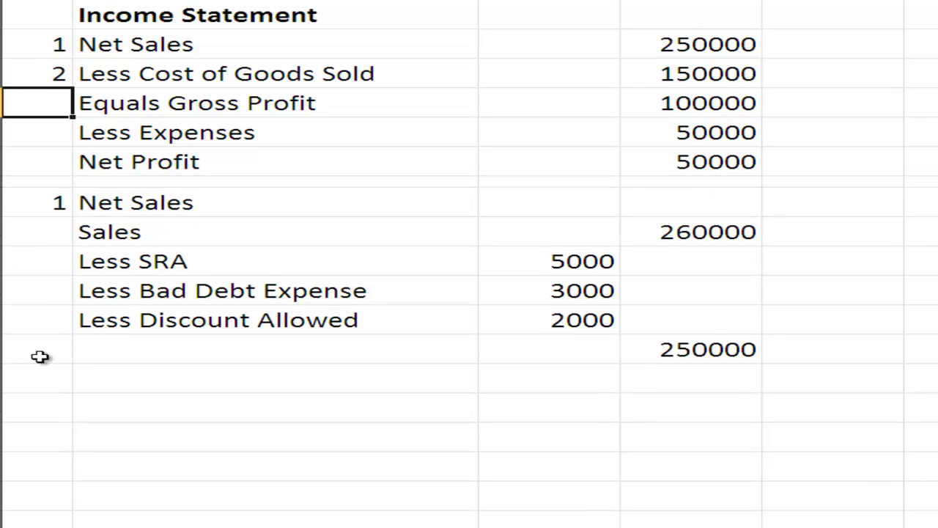
left_click_drag(3, 393, 2, 368)
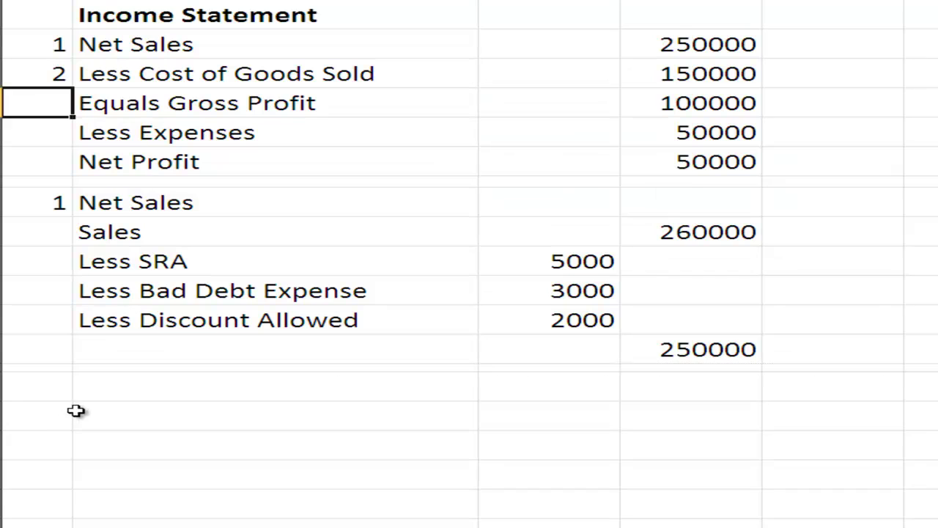
Step: Start a second breakdown section below the narrowed blank row, numbered 2 and headed "Net COGS"
left_click(100, 383)
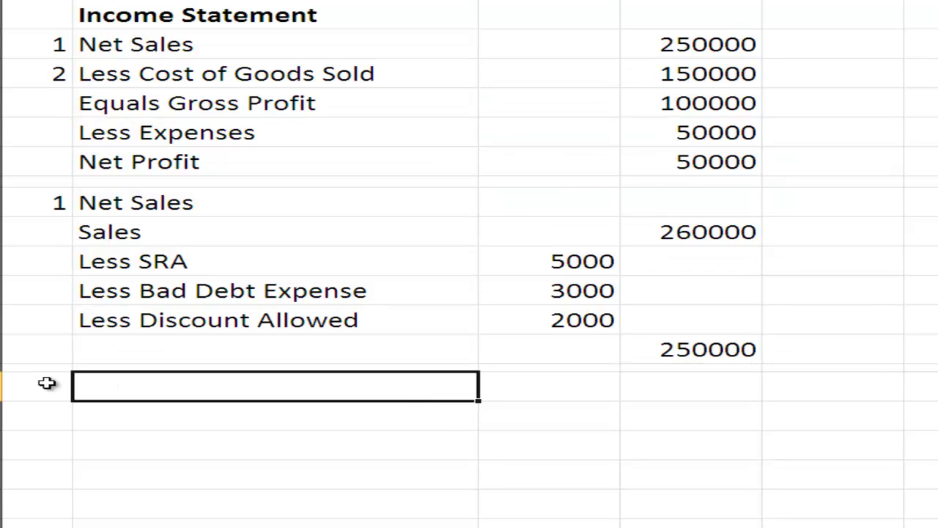
left_click(46, 382)
type("2")
key("Tab")
type("Net COGS")
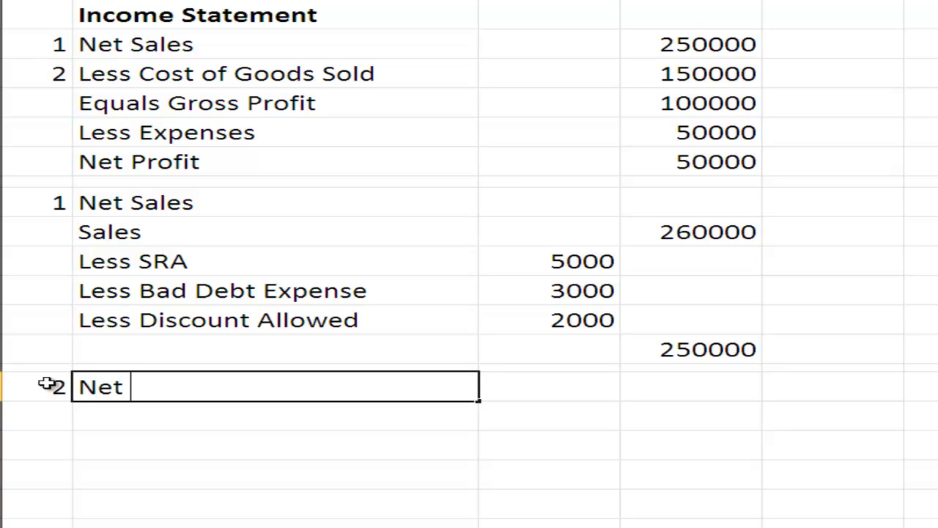
key("Return")
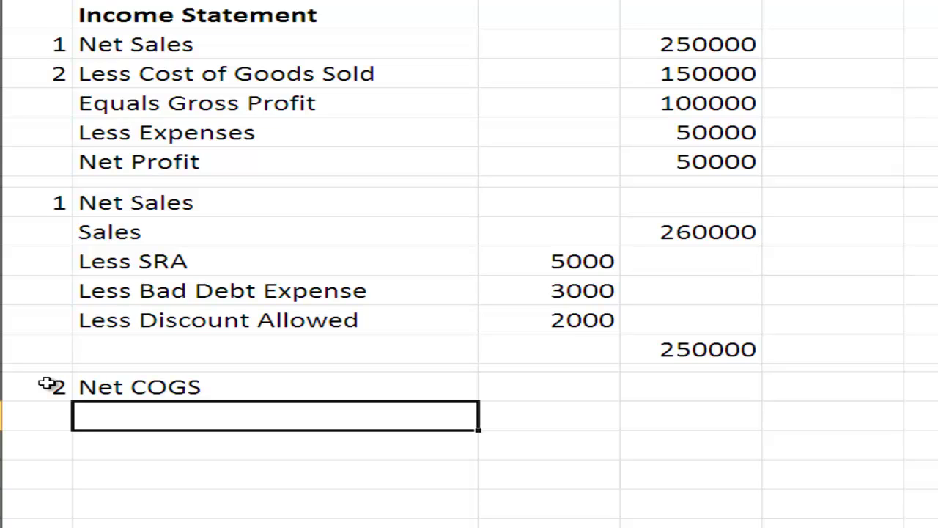
Step: Add a "Cost of Goods Sold" line under the Net COGS heading, with 151000 in the main amount column
type("Cost of ")
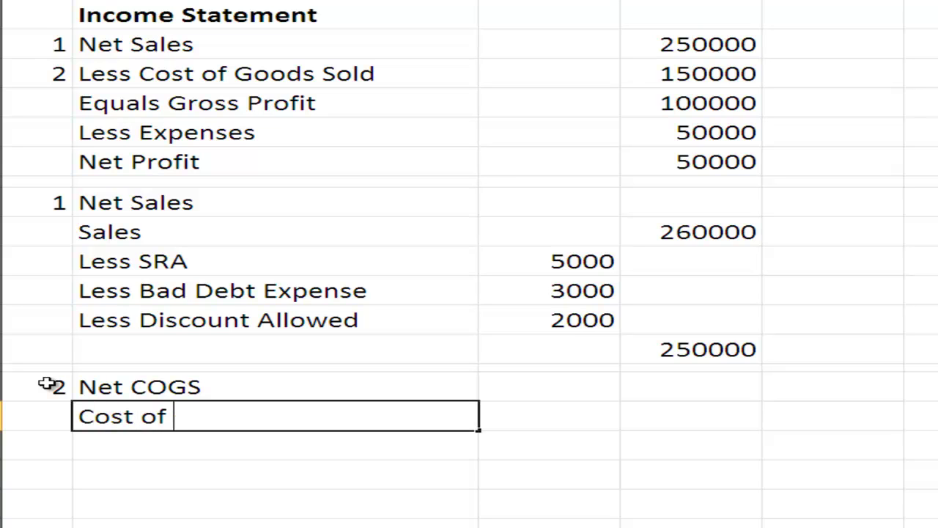
type("Goods Sold")
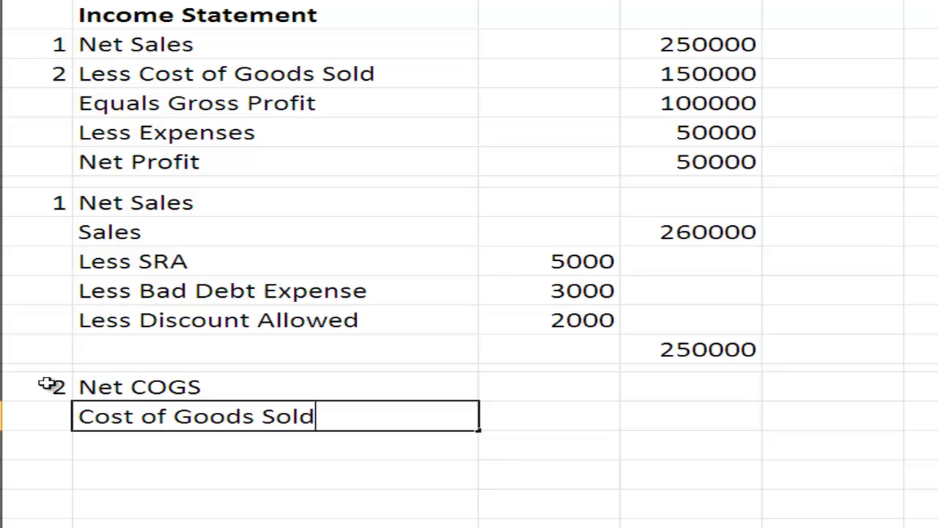
left_click(672, 419)
type("1")
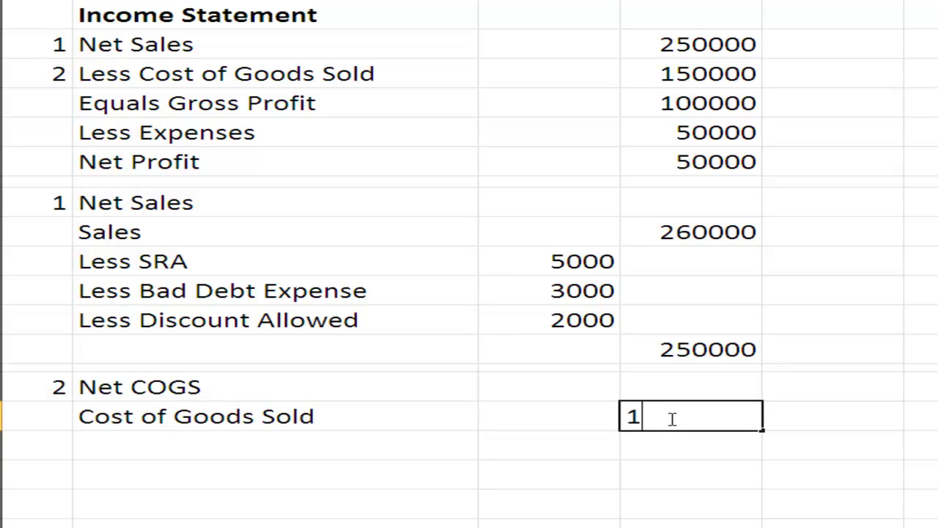
type("51000")
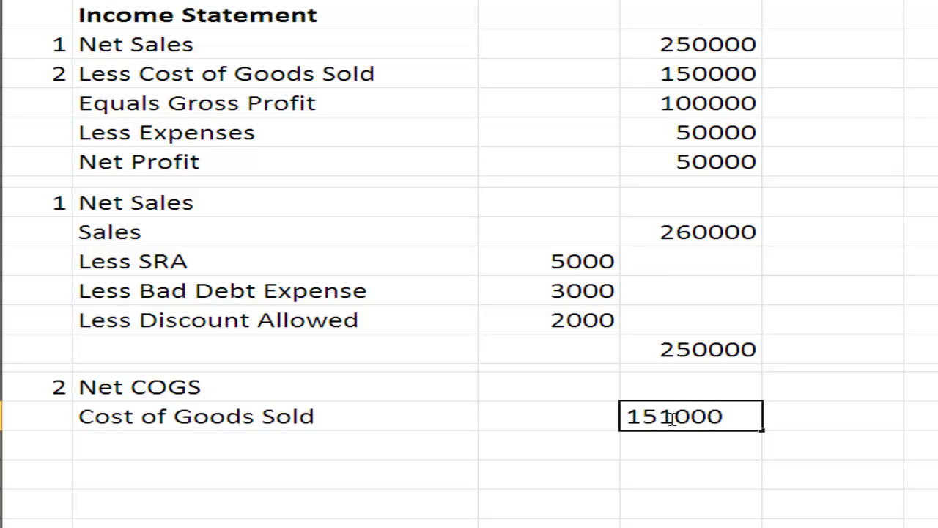
key("Return")
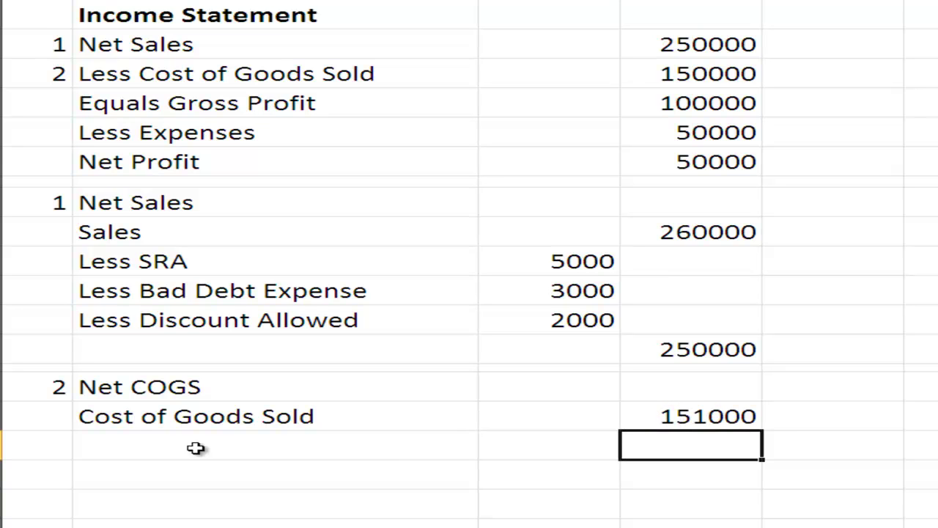
Step: Add a "less Discount Received" line below Cost of Goods Sold, with 3000 in the inner amount column
left_click(133, 443)
type("le")
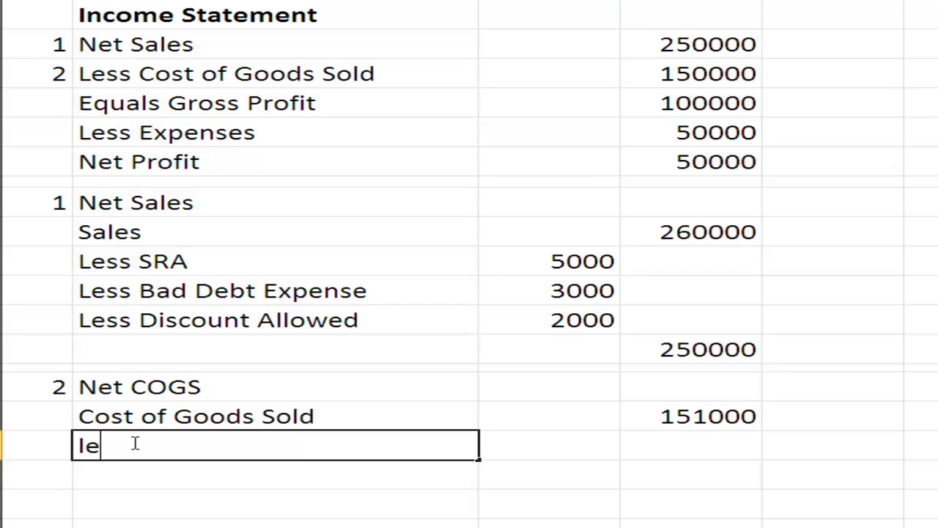
type("ss Discou")
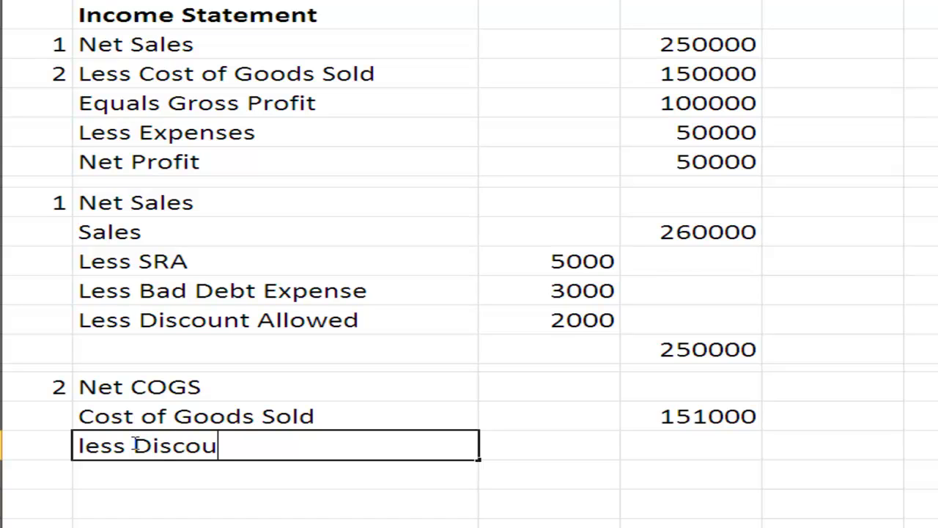
type("nt Received")
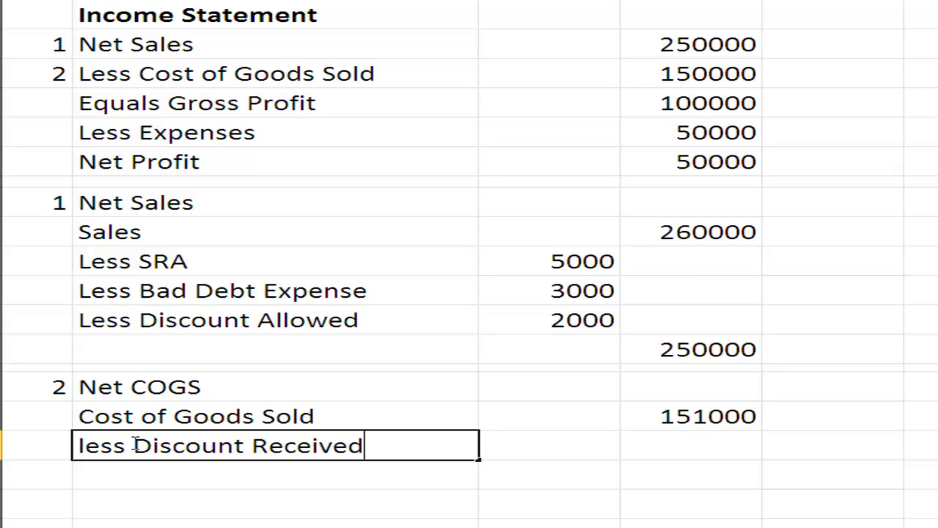
left_click(548, 443)
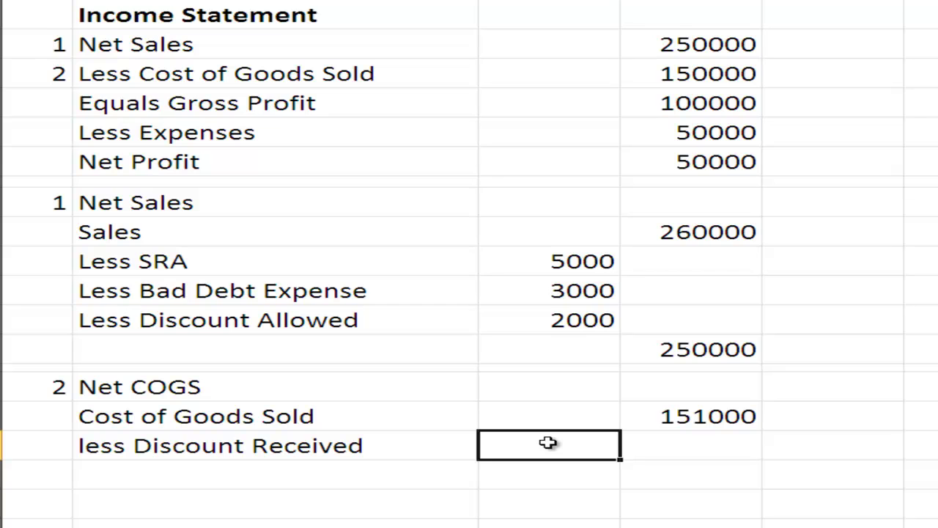
type("3000")
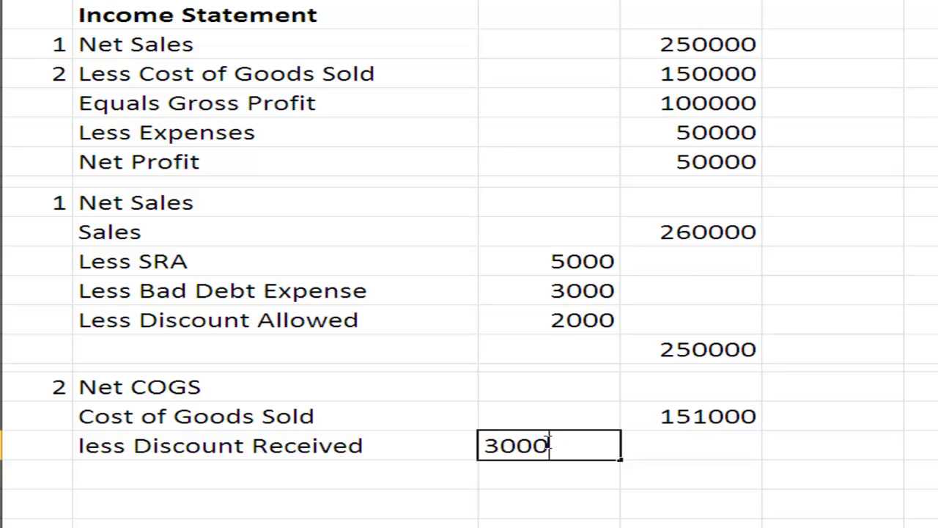
Step: Add a "plus Freight in" line below the discount received line, with 2000 in the inner amount column
left_click(110, 477)
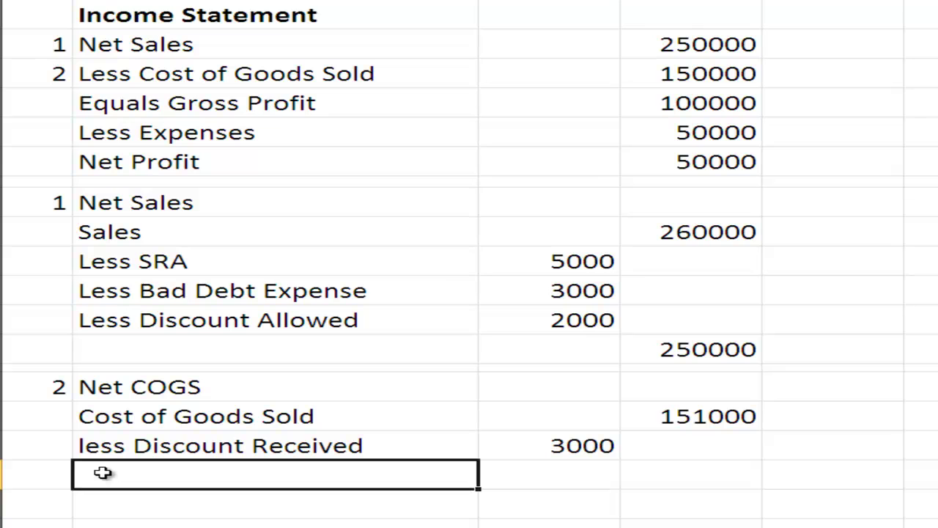
type("plus")
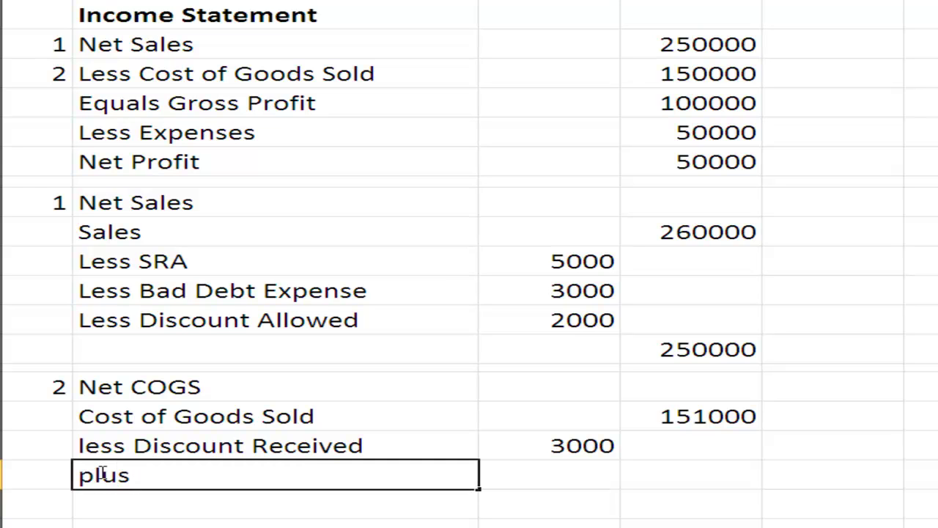
type(" Frie")
key("BackSpace")
key("BackSpace")
type("eight")
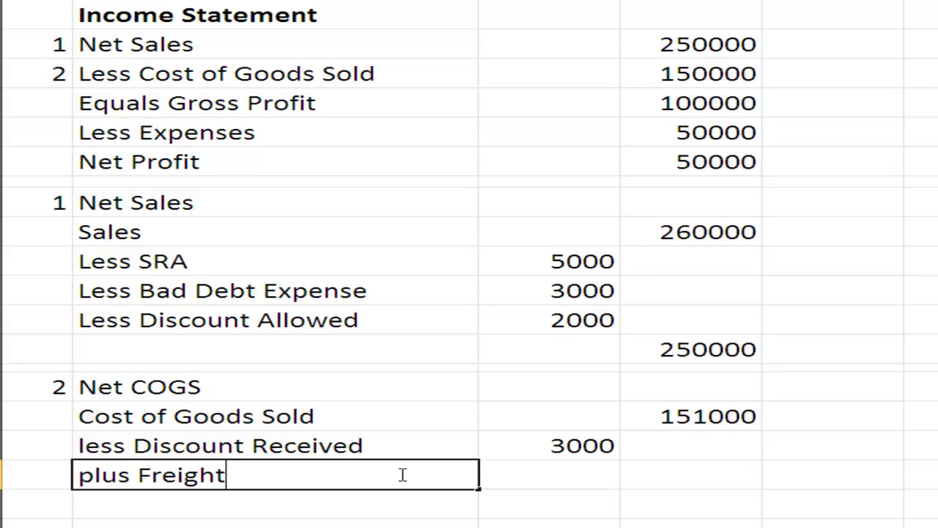
type(" in")
left_click(584, 473)
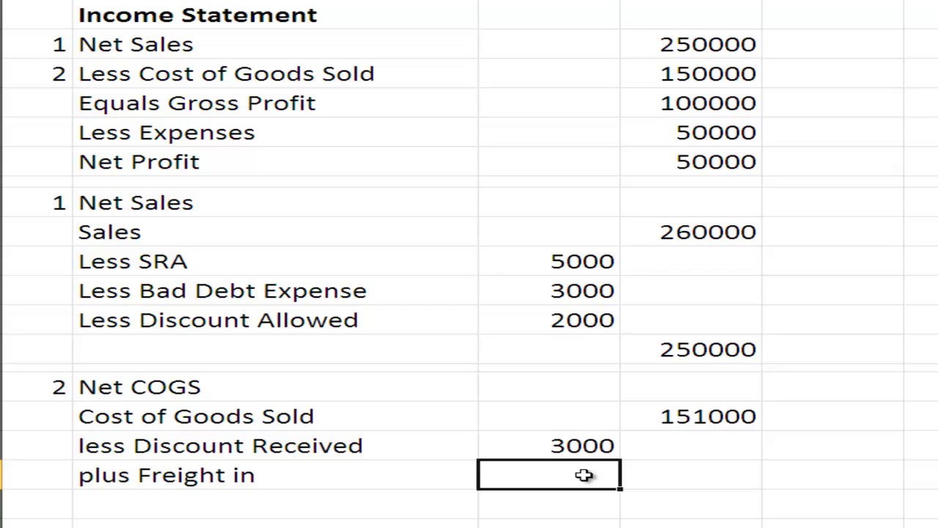
type("2000")
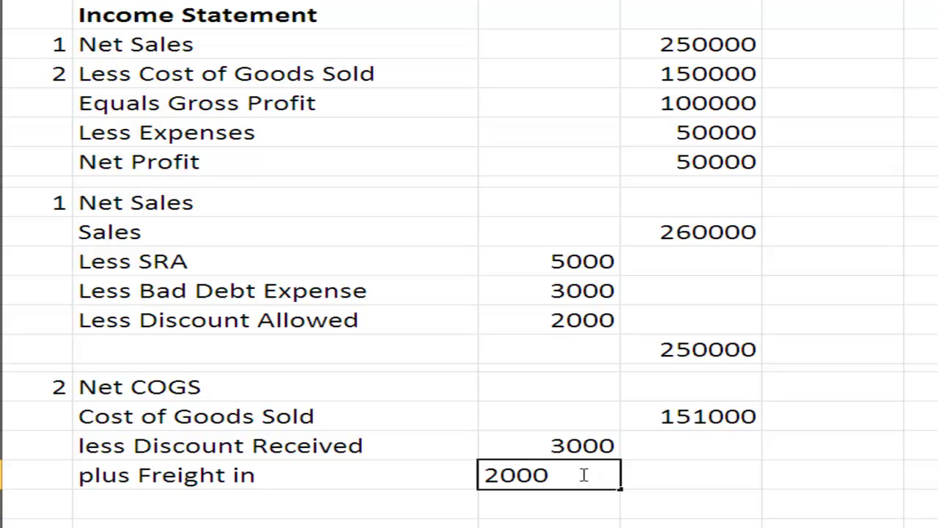
key("Tab")
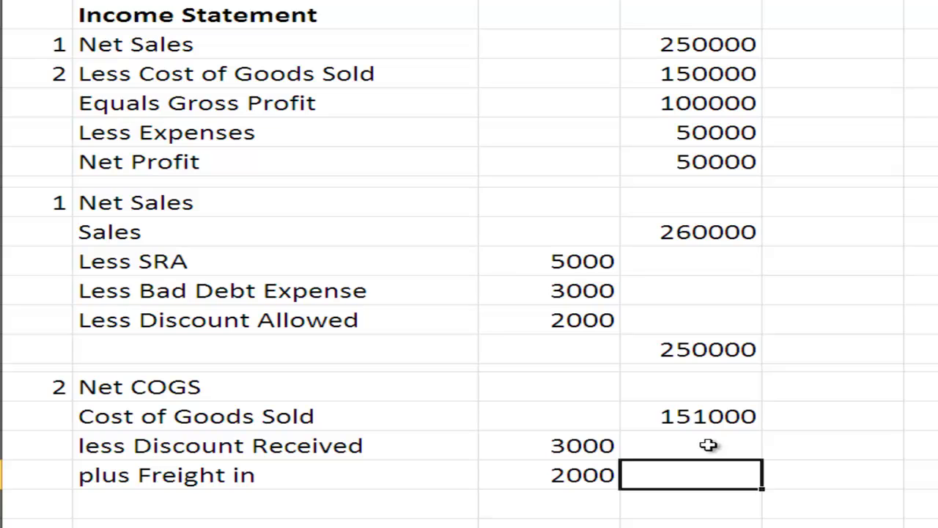
Step: Enter the net COGS total 150000 in the main amount column, one row below plus Freight in
left_click(693, 503)
type("150000")
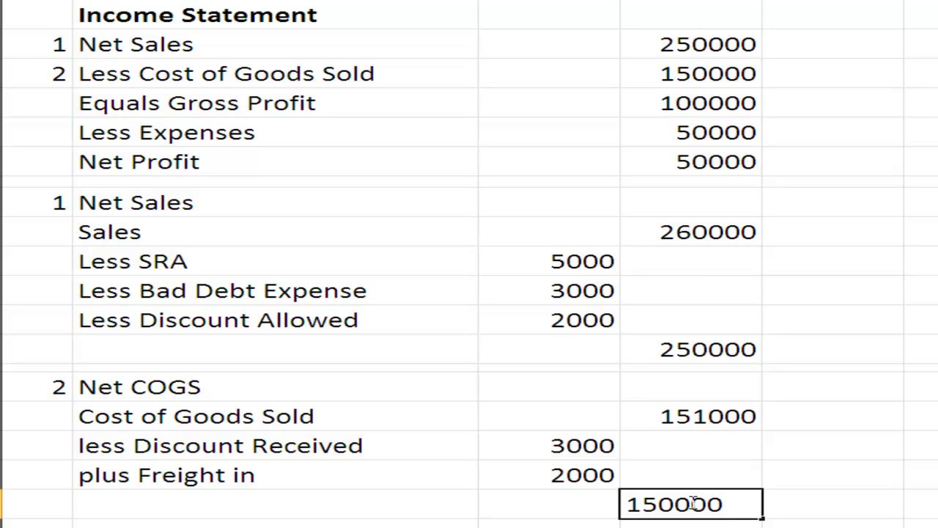
key("Return")
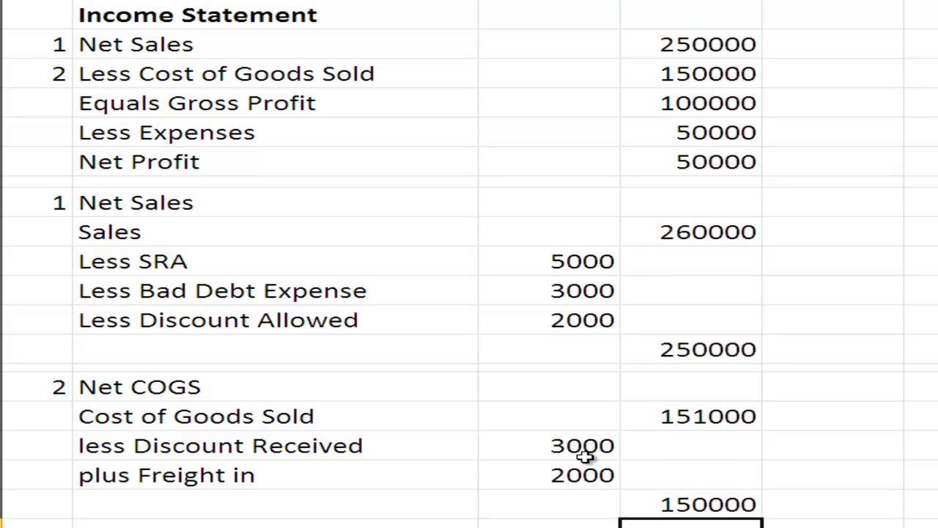